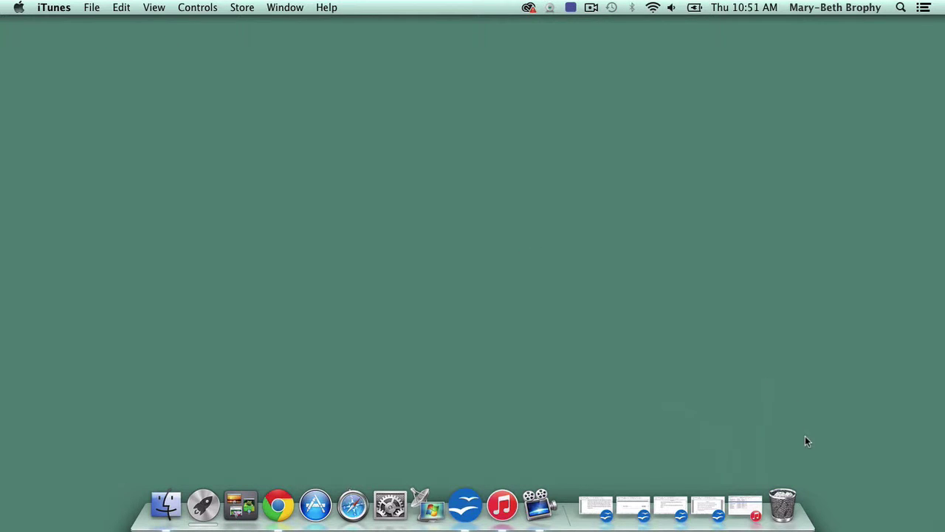
Open the minimized sample document to view its finished References page, and close it
left_click(706, 508)
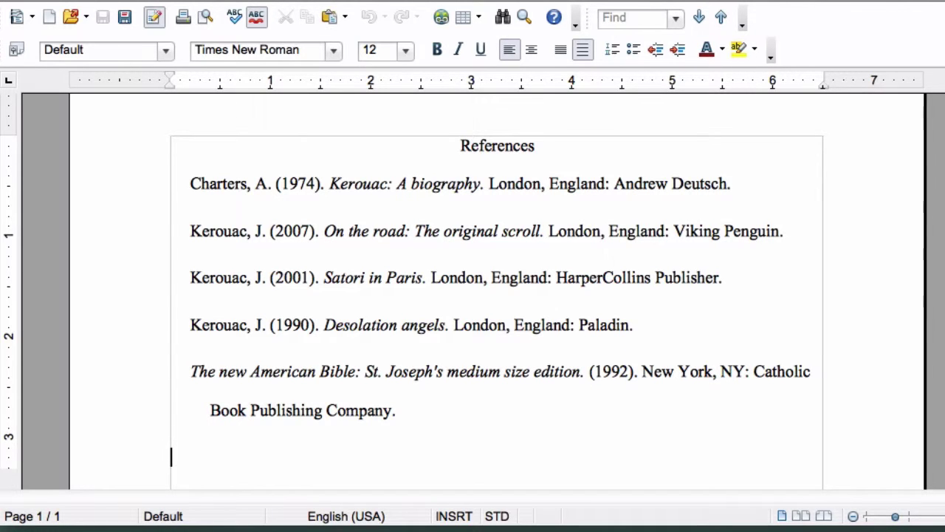
key("super+w")
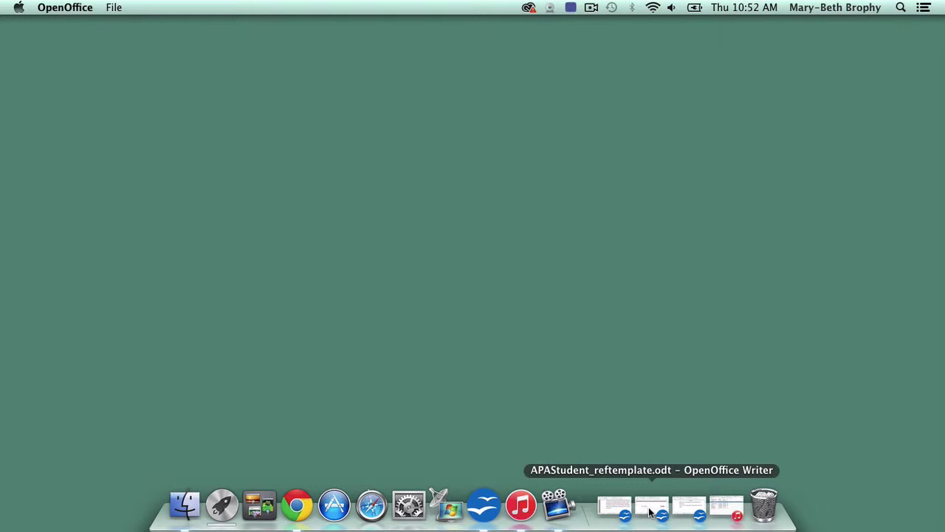
Bring up the minimized APAStudent_reftemplate.odt document and review its title page and page headers
left_click(652, 508)
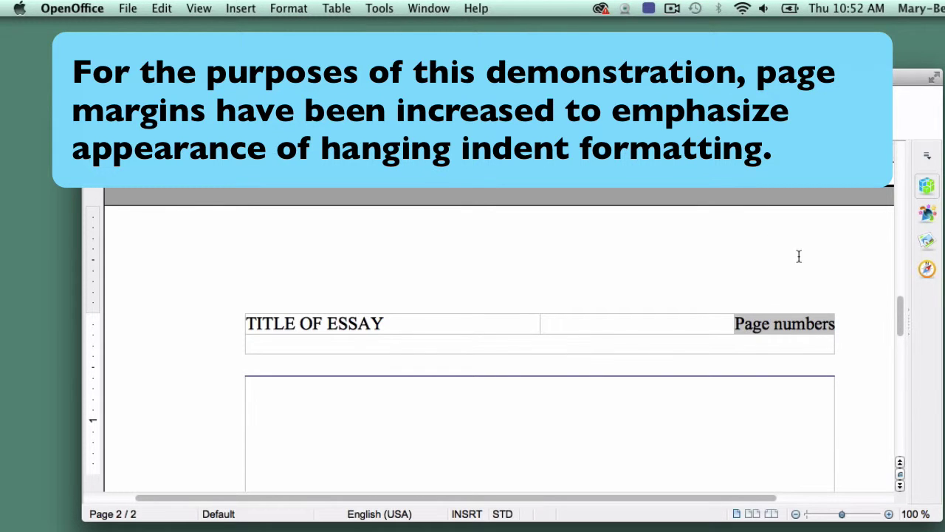
scroll(645, 261, "up", 15)
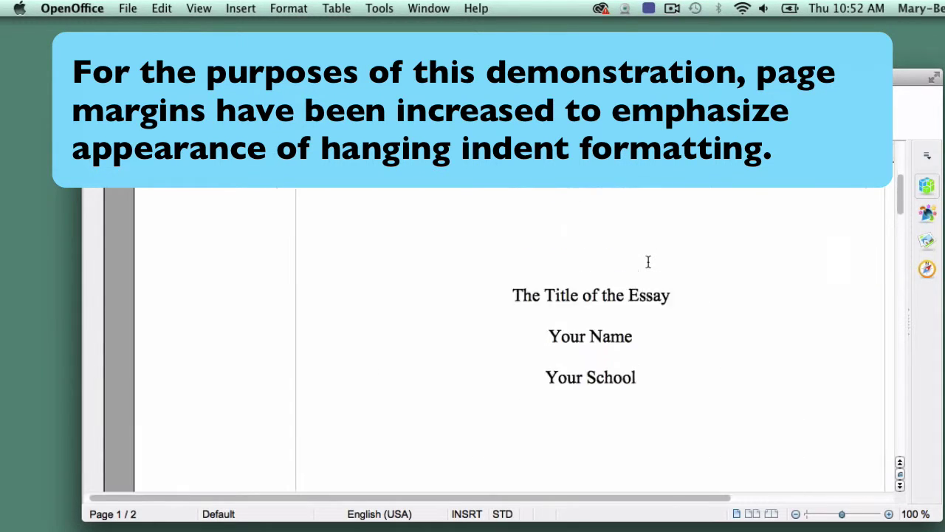
scroll(649, 261, "up", 5)
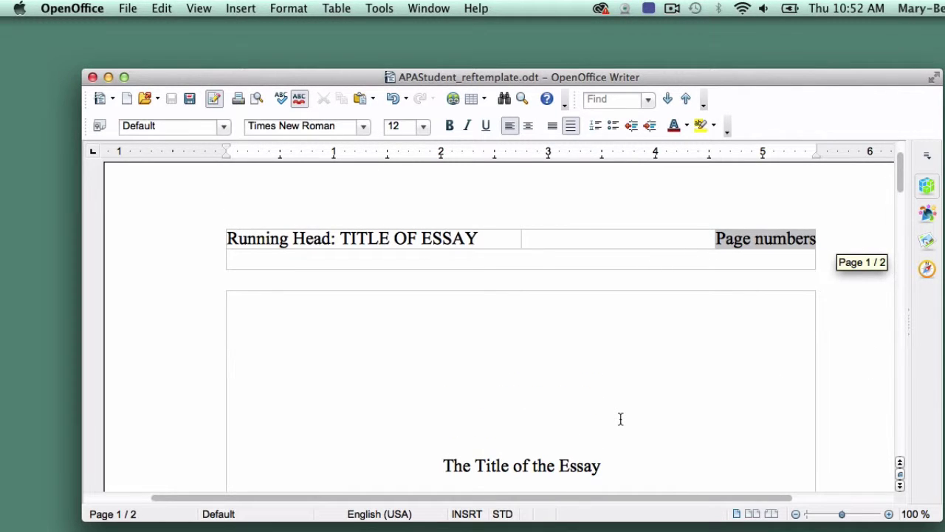
scroll(620, 418, "down", 5)
scroll(620, 418, "down", 10)
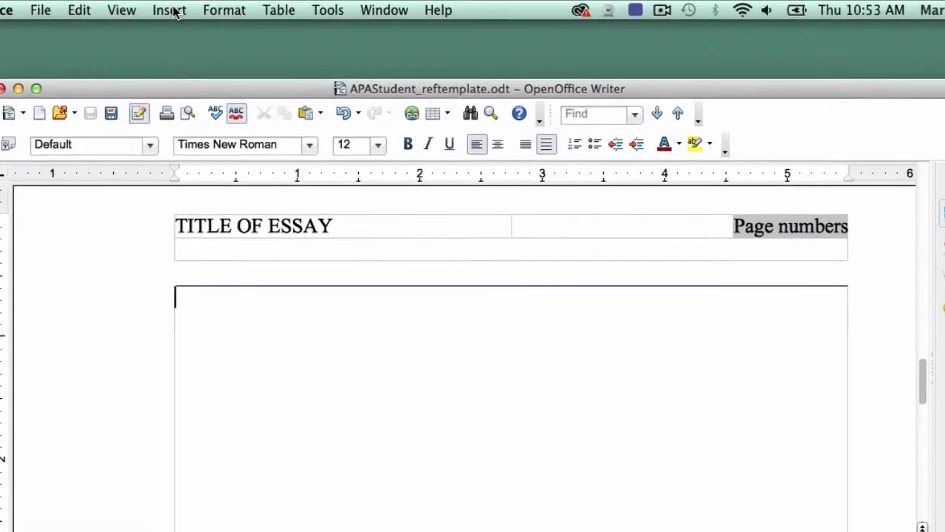
Insert a page break with style [None] at the start of the empty second page
left_click(174, 12)
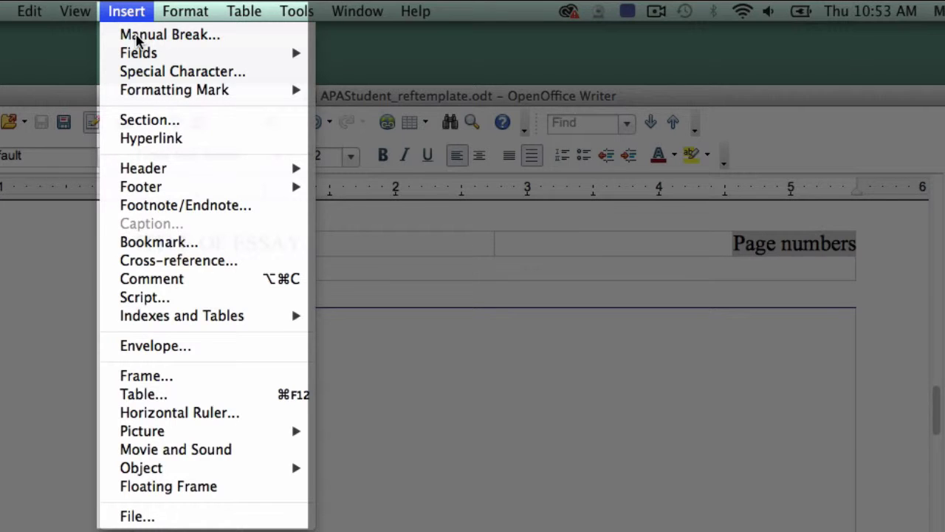
left_click(137, 37)
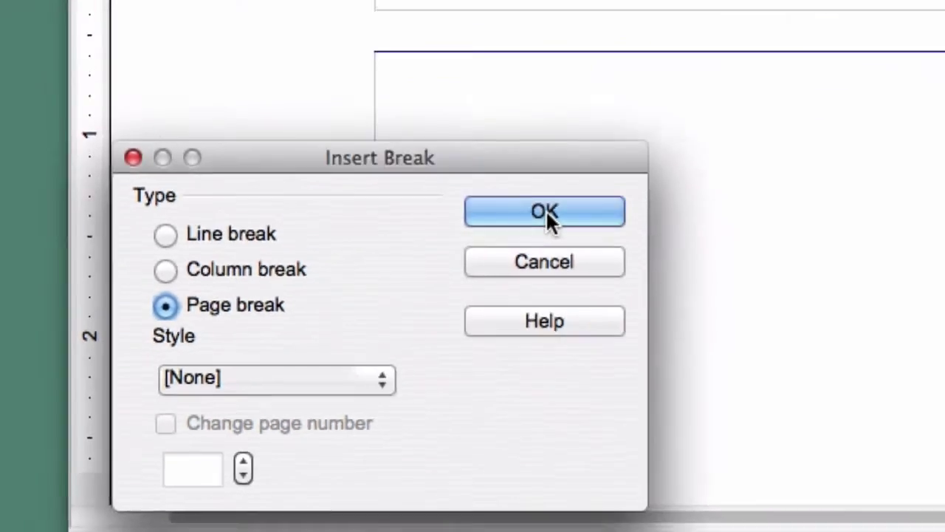
left_click(715, 111)
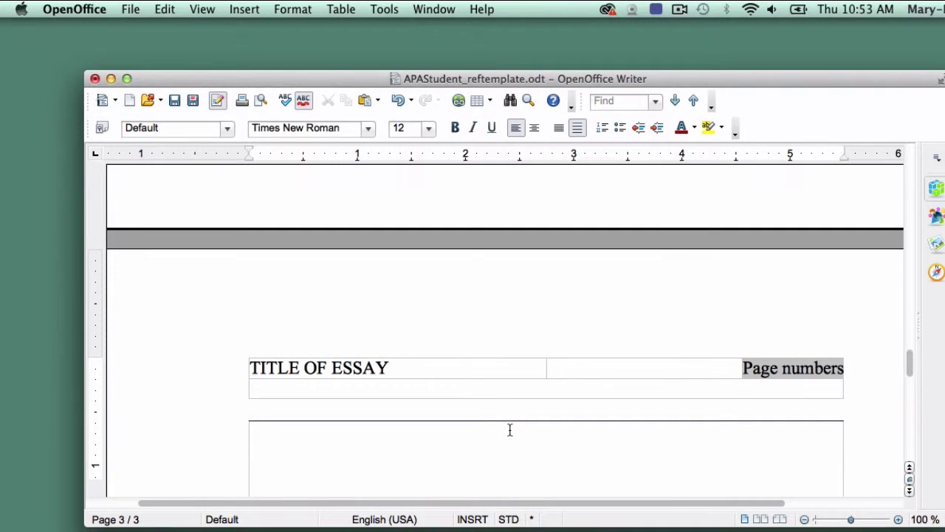
Add a centered "References" heading at the top of page 3 and start a left-aligned line below it
scroll(509, 431, "down", 5)
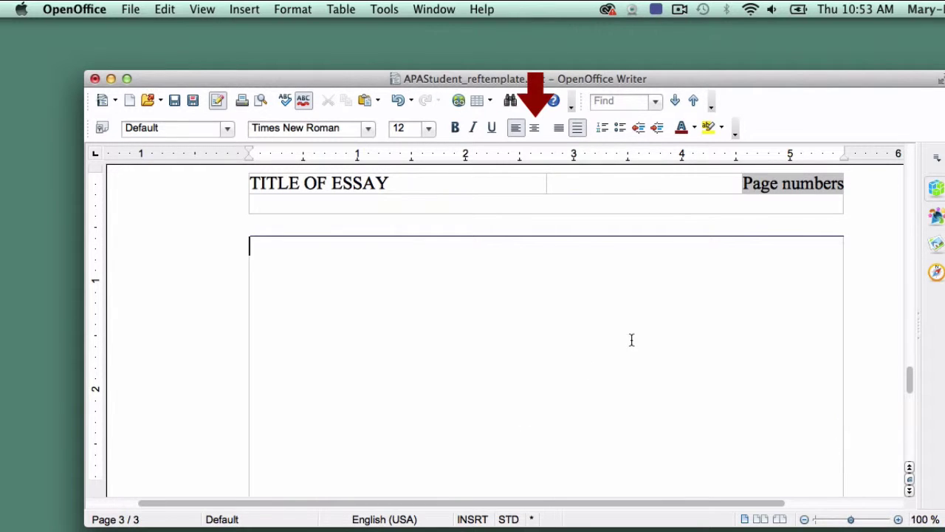
left_click(534, 128)
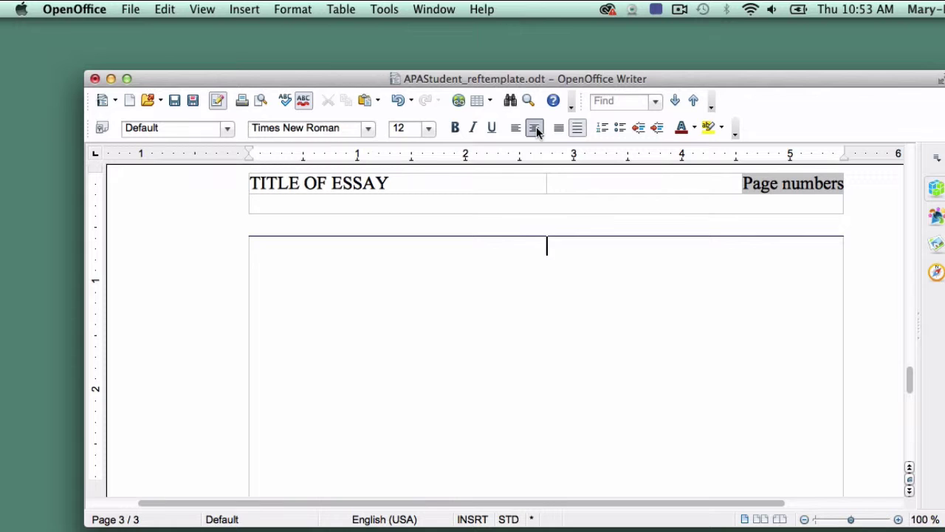
type("References")
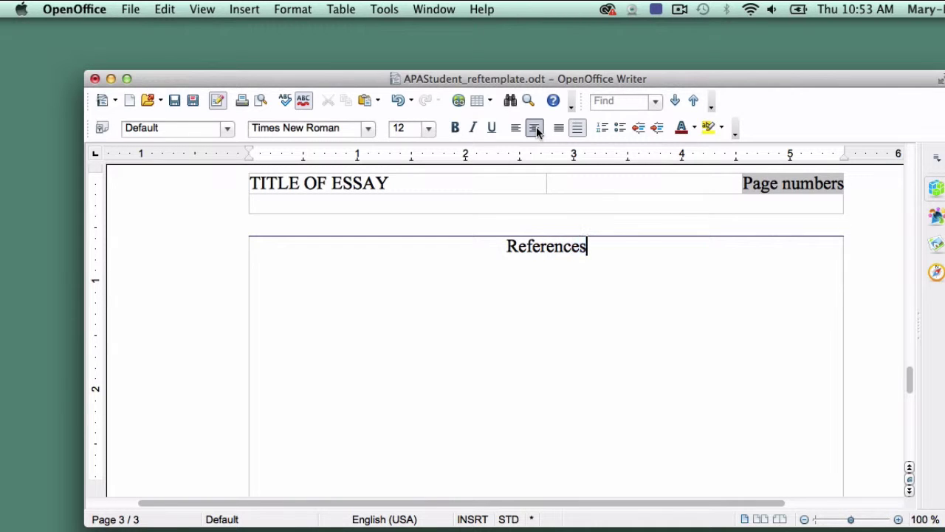
key("Return")
left_click(515, 128)
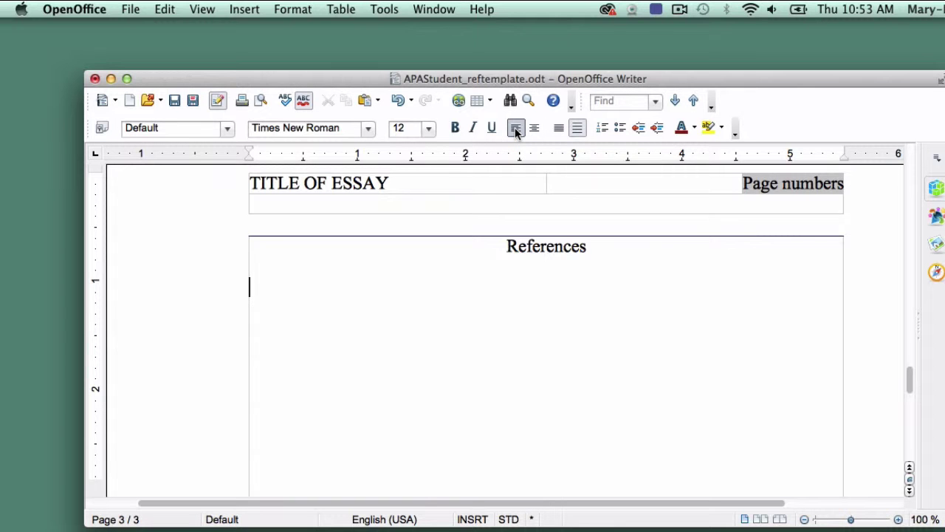
Apply the Hanging indent paragraph style to the line below the References heading and set it to double line spacing
left_click(292, 9)
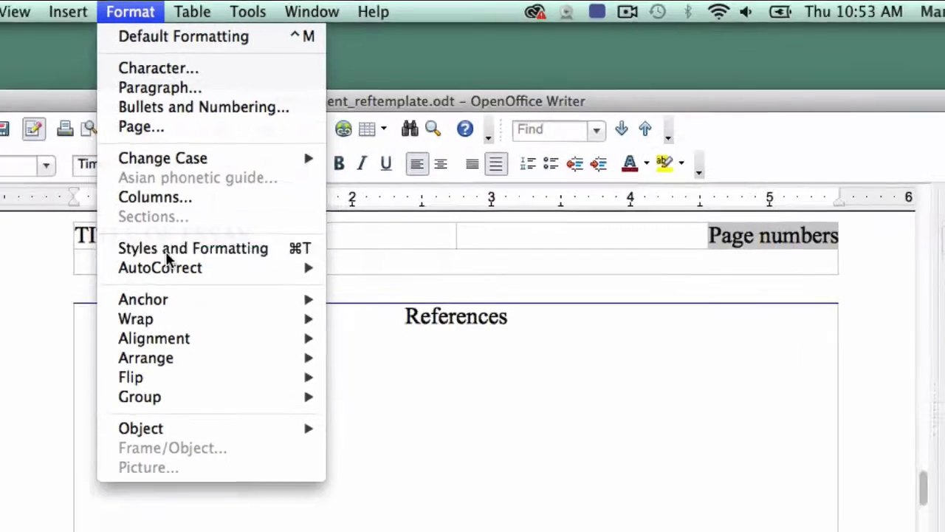
left_click(145, 264)
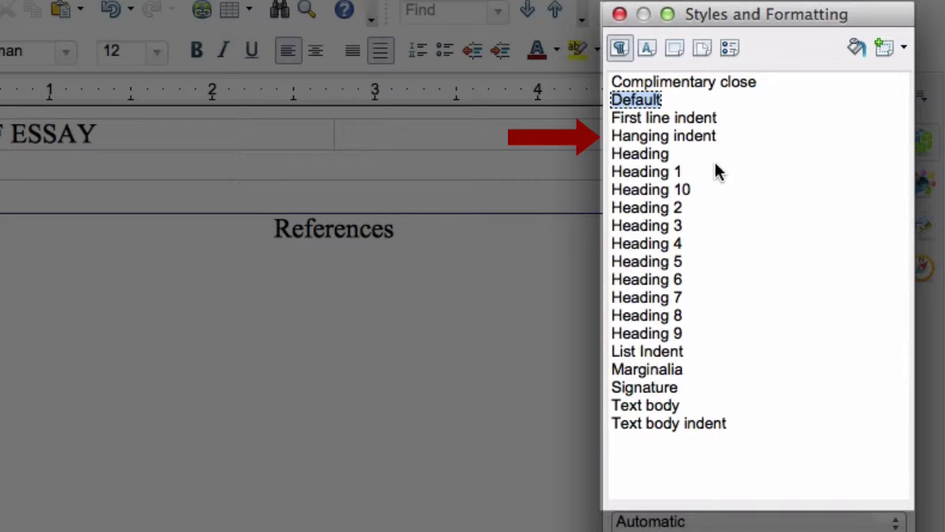
double_click(684, 136)
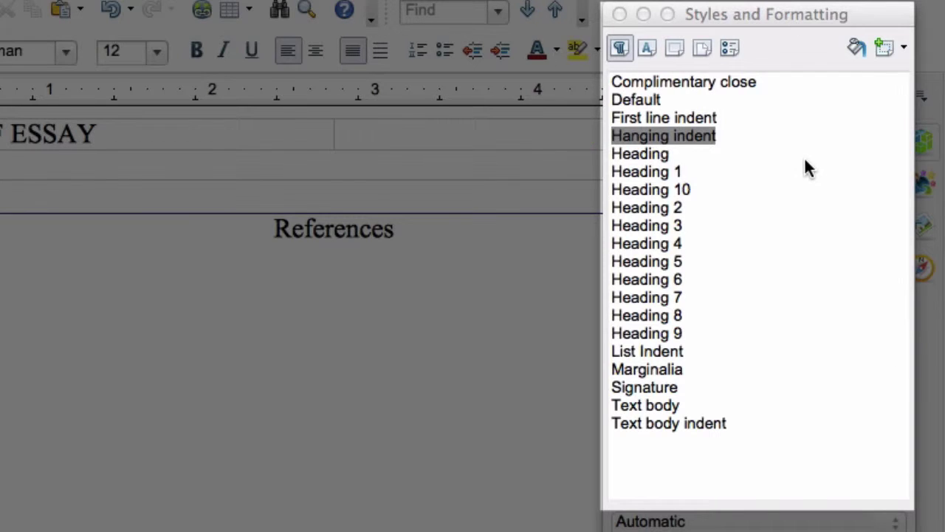
left_click(618, 14)
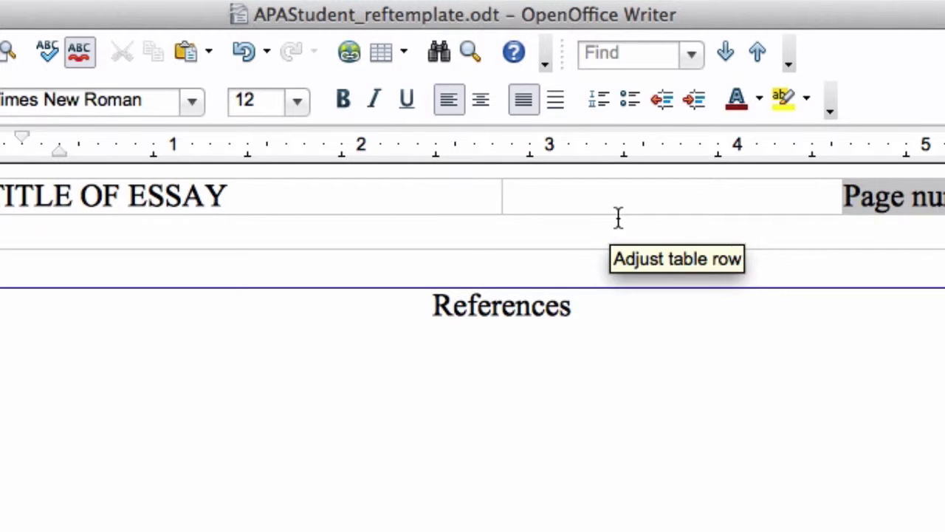
left_click(558, 99)
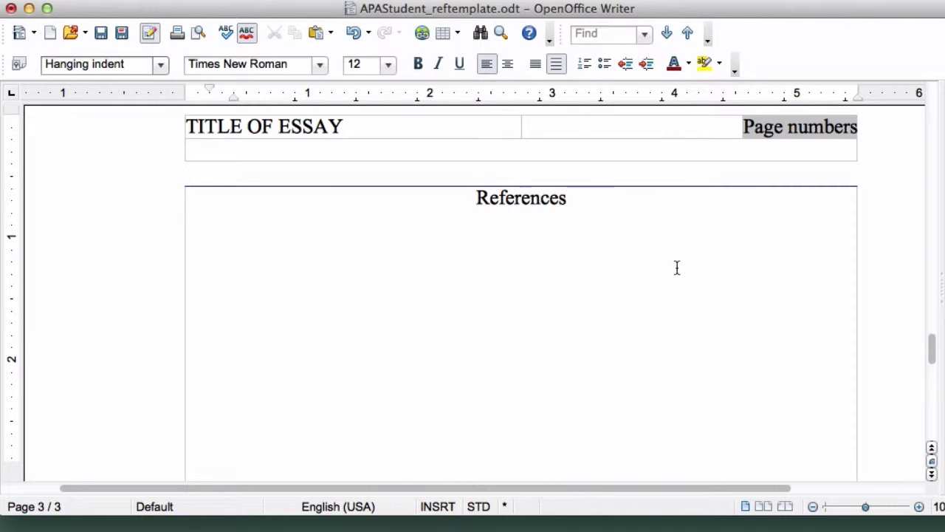
Begin the first reference entry with the author's surname and initials, the year (2014), and the title "APA reference page layout."
type("Brophy,")
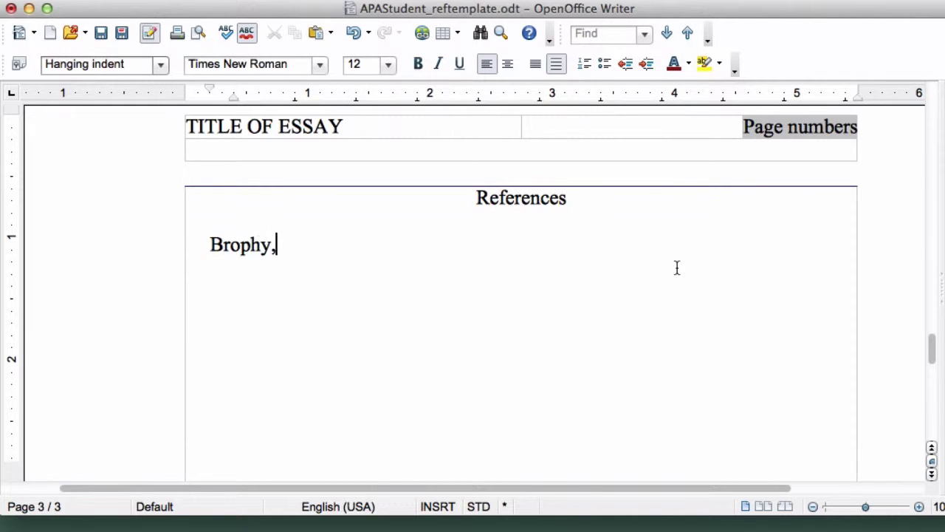
type(" M.B. ")
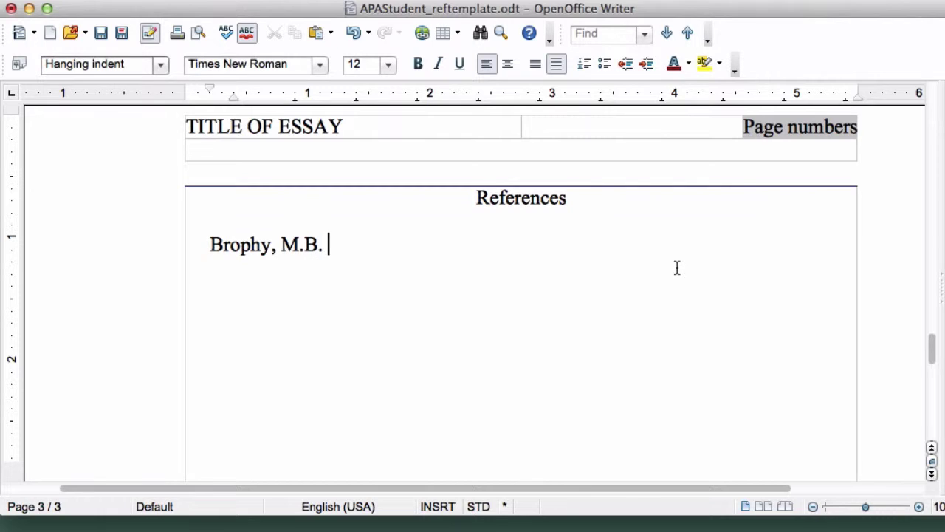
type("(201")
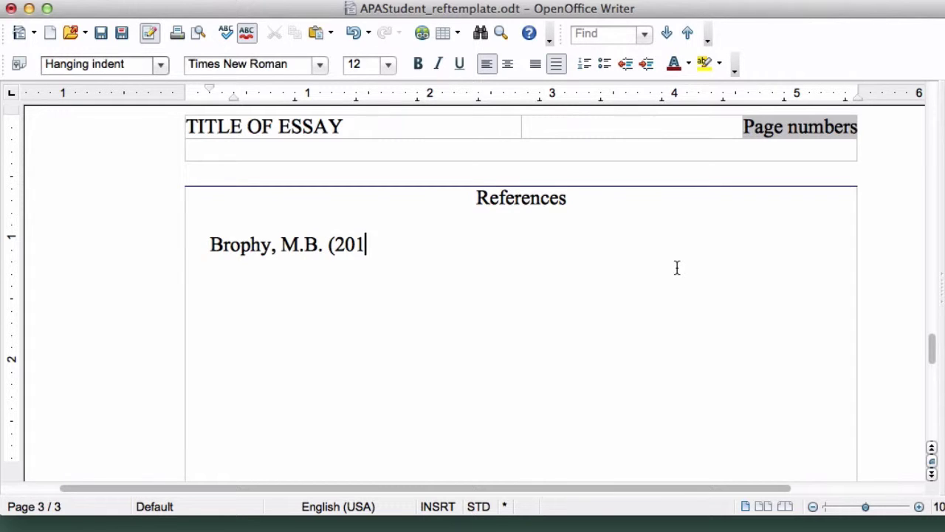
type("4). APA ")
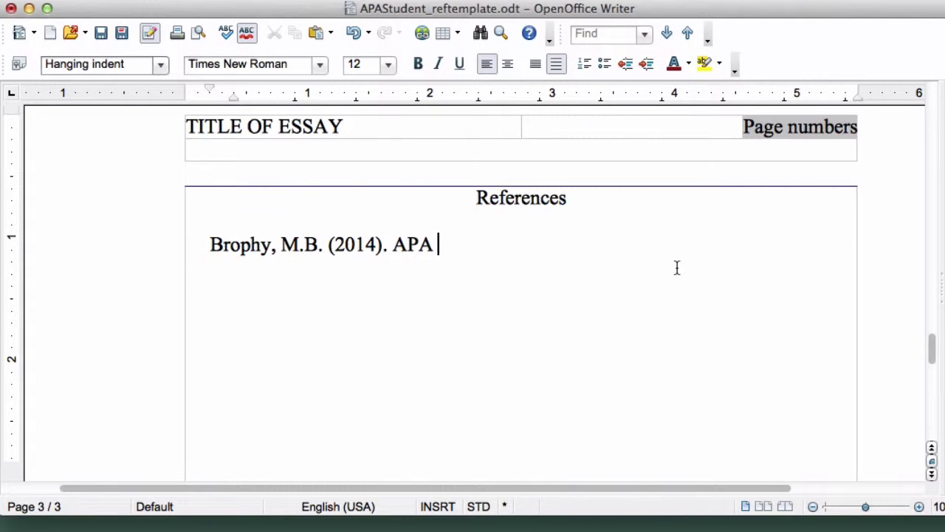
type("reference page ")
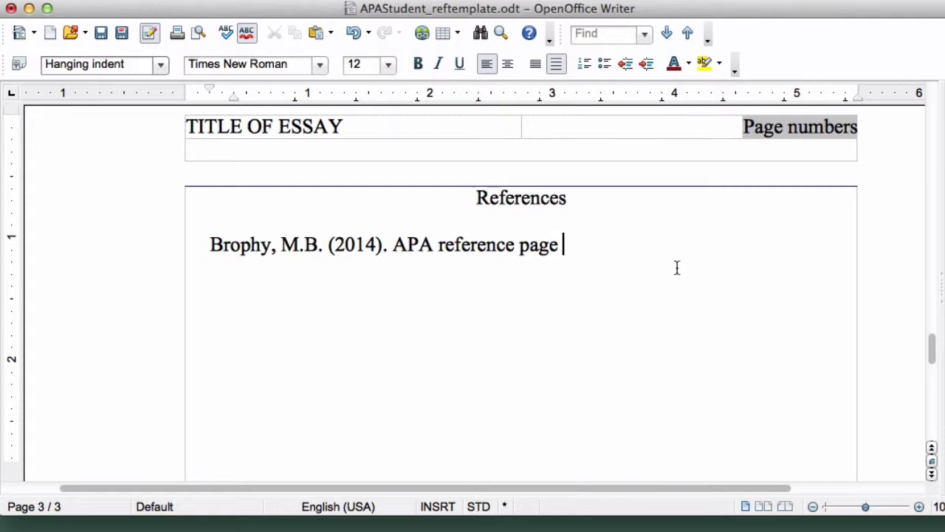
type("layout.")
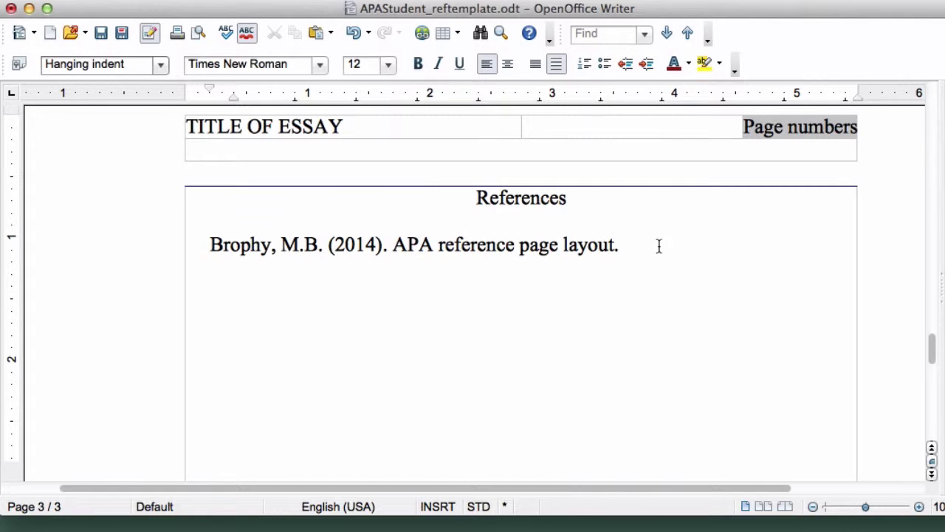
Finish the first entry with the italic source title "OpenOffice Word for college students." and start a new non-italic paragraph
left_click(439, 64)
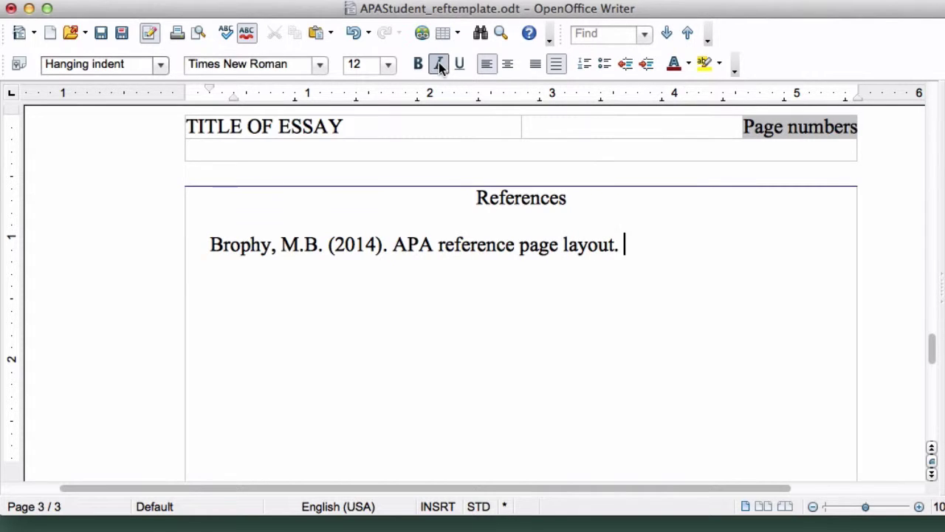
type("OpenOff")
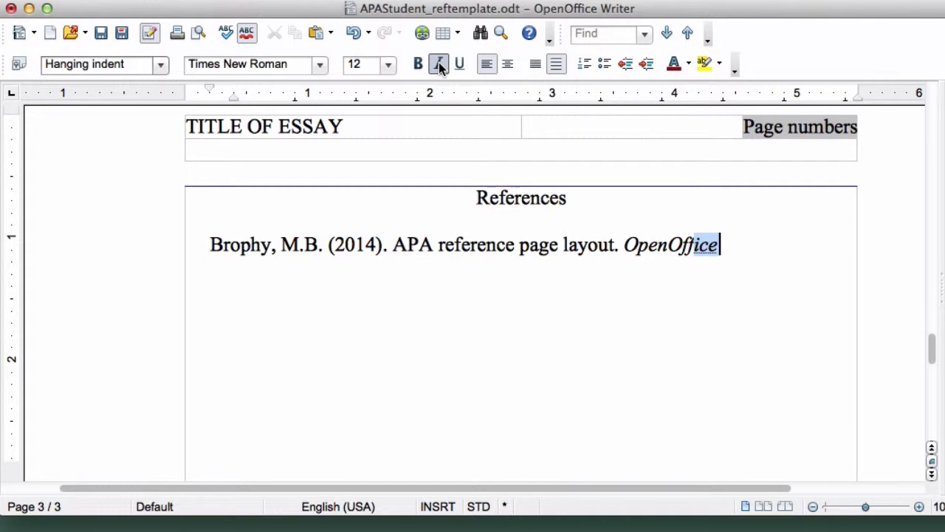
key("Return")
type("Wor")
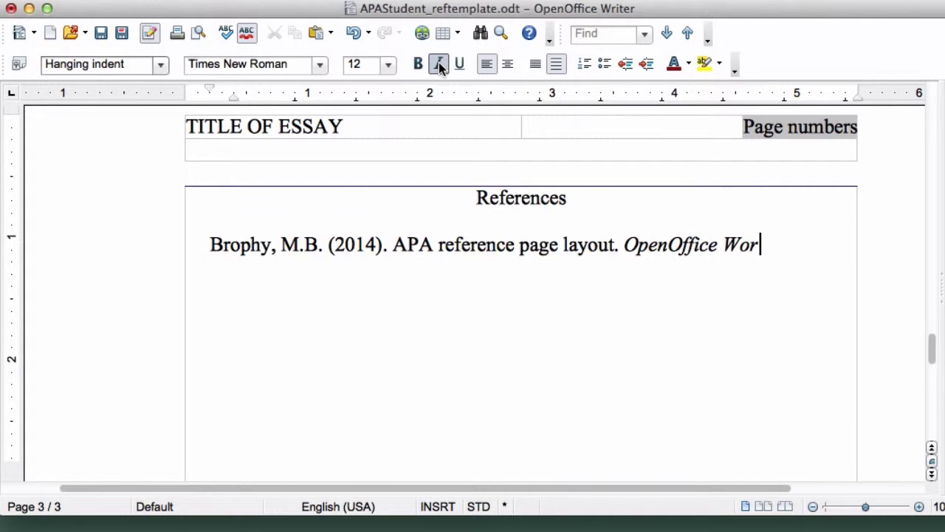
type("d for co")
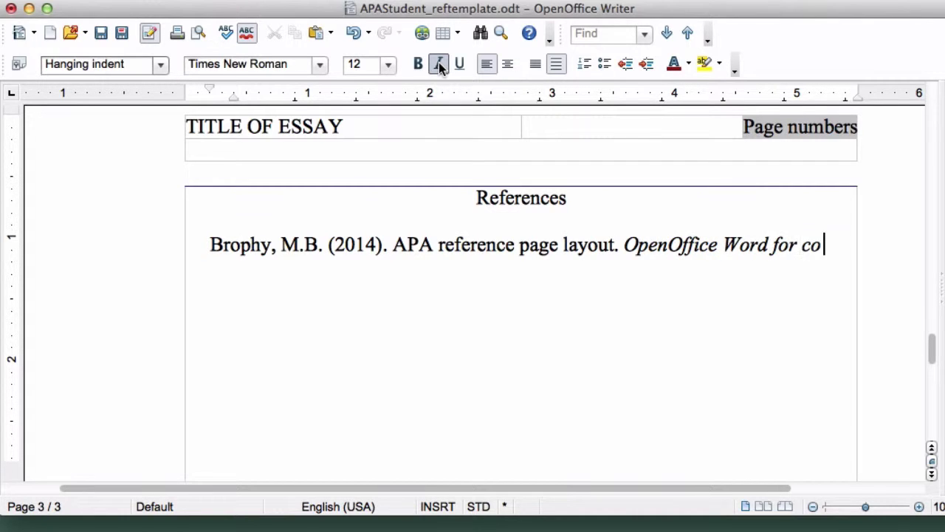
type("llege stud")
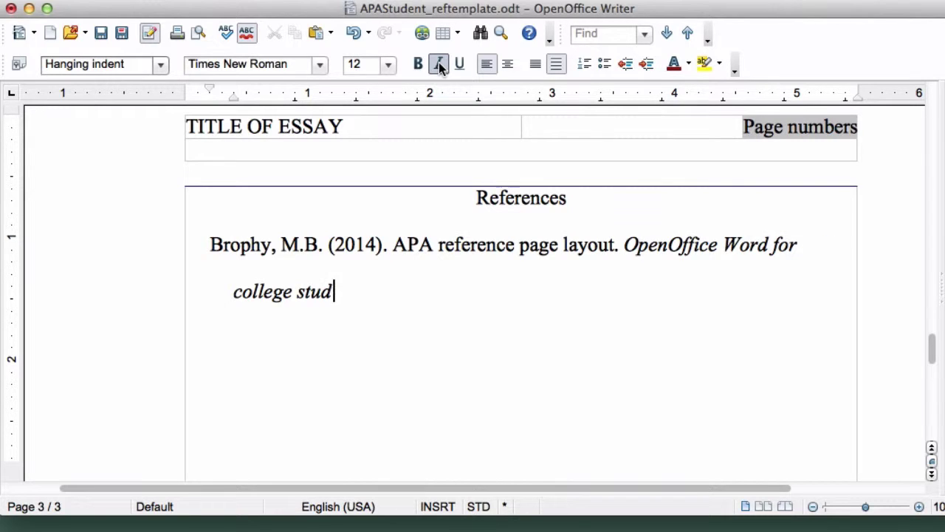
type("ents.")
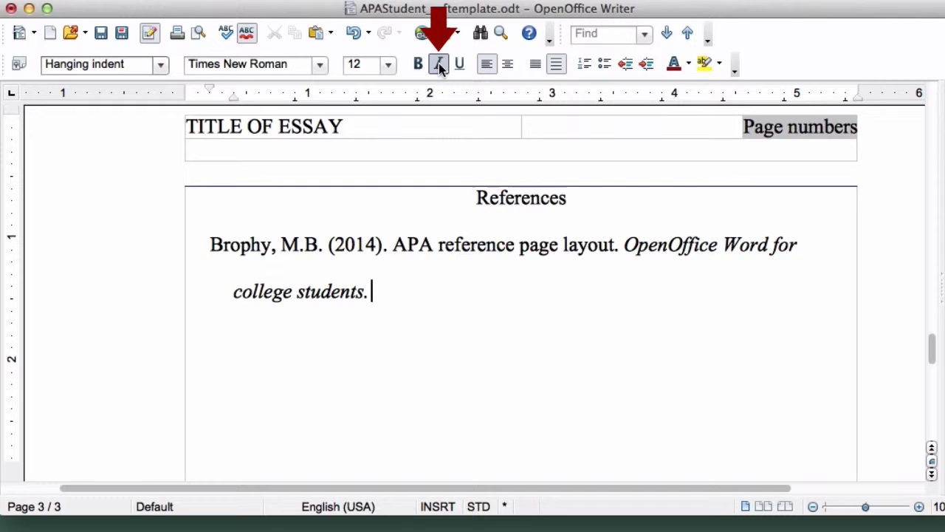
left_click(439, 62)
key("Return")
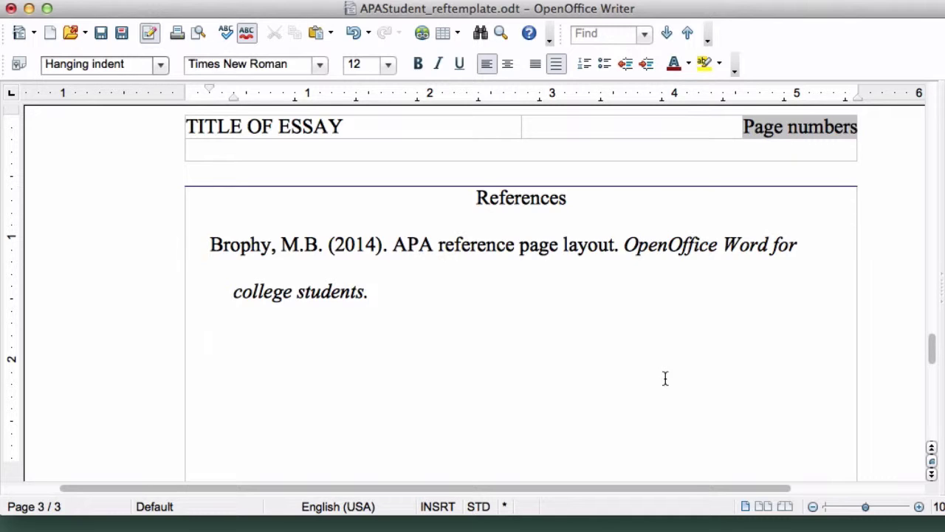
Enter a second reference with the same author, (2014), "APA reference page layout." and italic "OpenOffice Word for college students."
type("Brophy, M.B. (")
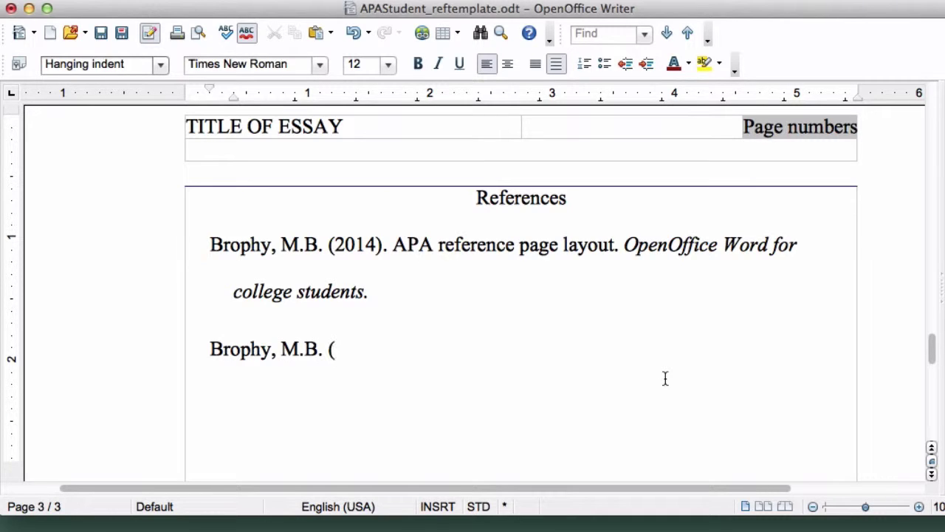
type("2014). APA reference page layout.")
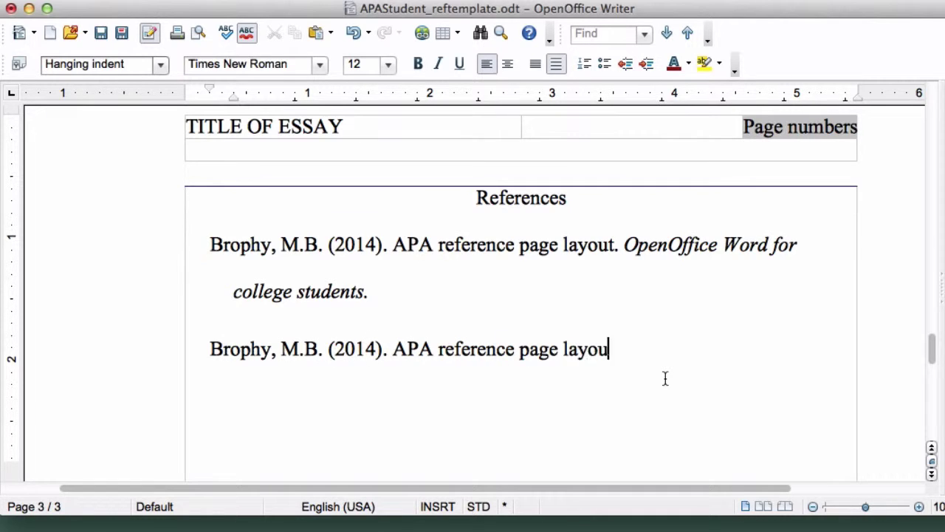
left_click(439, 66)
type("OpenOffice ")
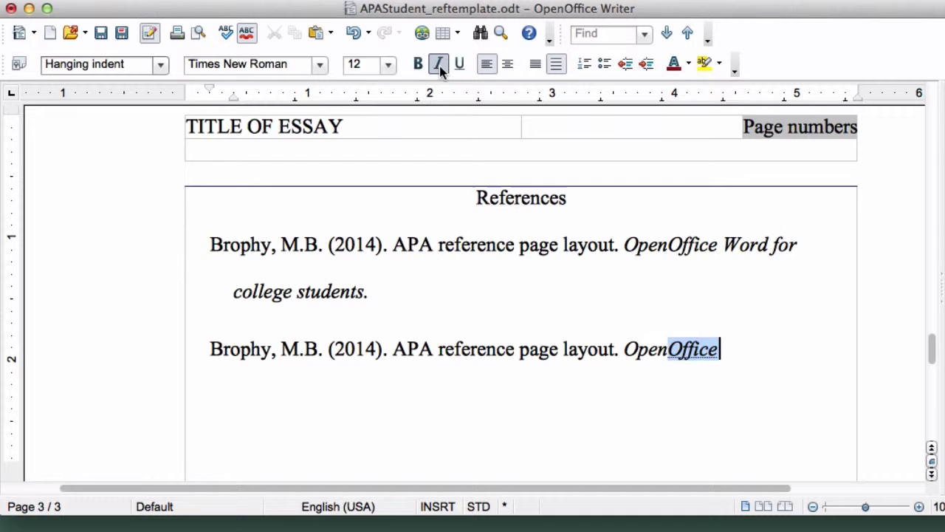
type("Word for college students.")
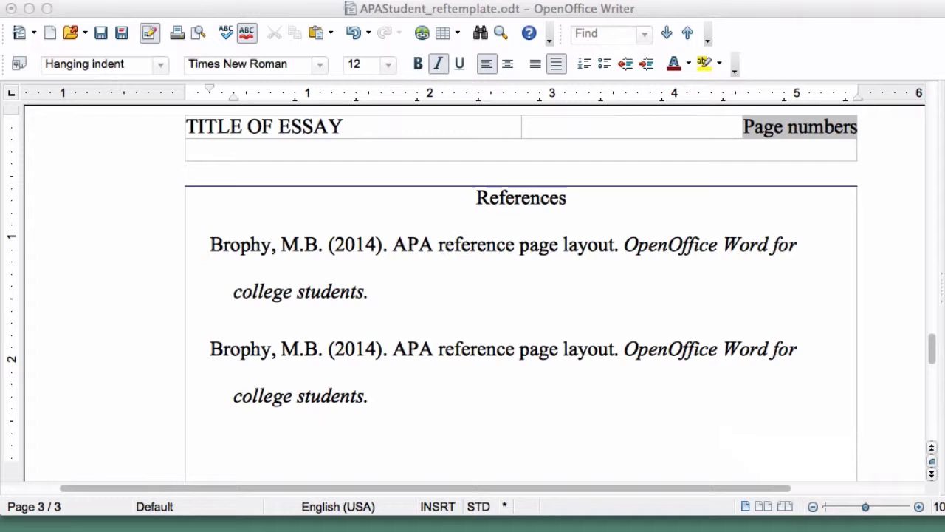
Replace the author's surname in the second reference entry with the placeholder "Student"
left_click(270, 347)
key("BackSpace")
key("BackSpace")
key("BackSpace")
key("BackSpace")
key("BackSpace")
key("BackSpace")
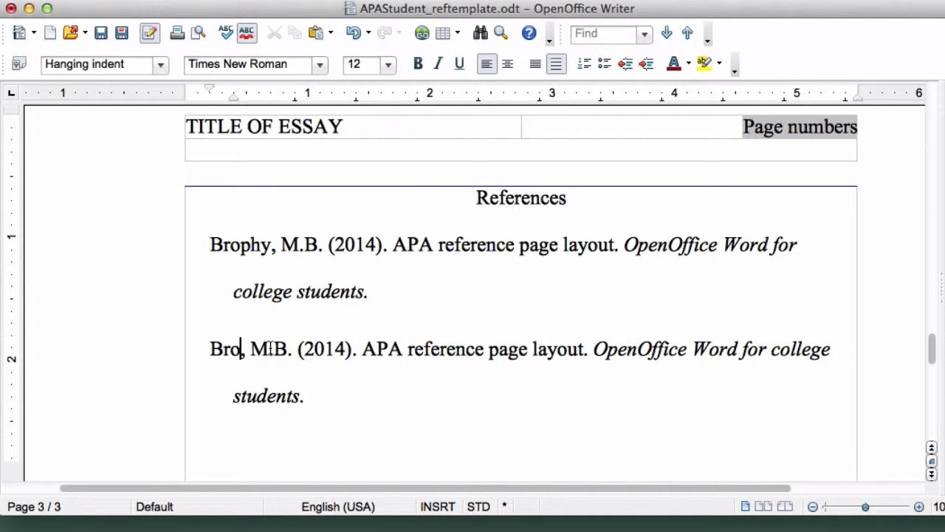
key("BackSpace")
type("Studen")
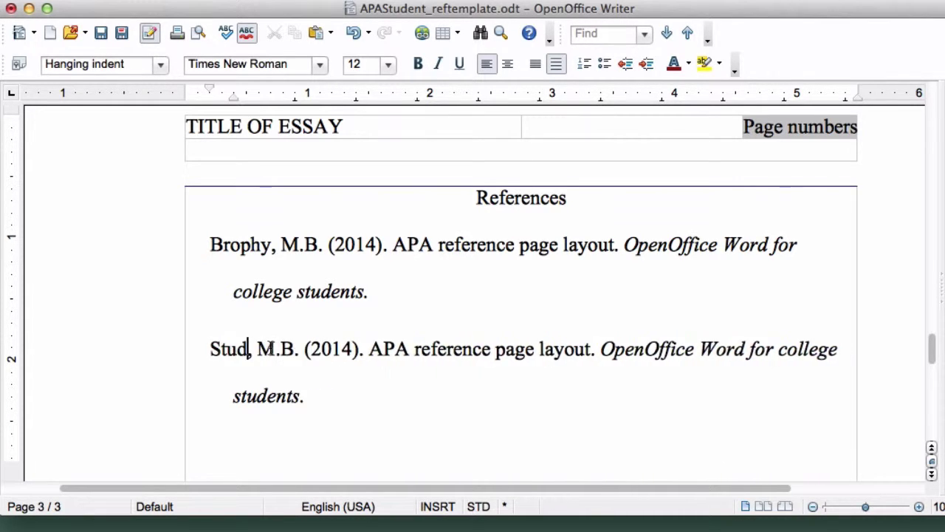
type("t,")
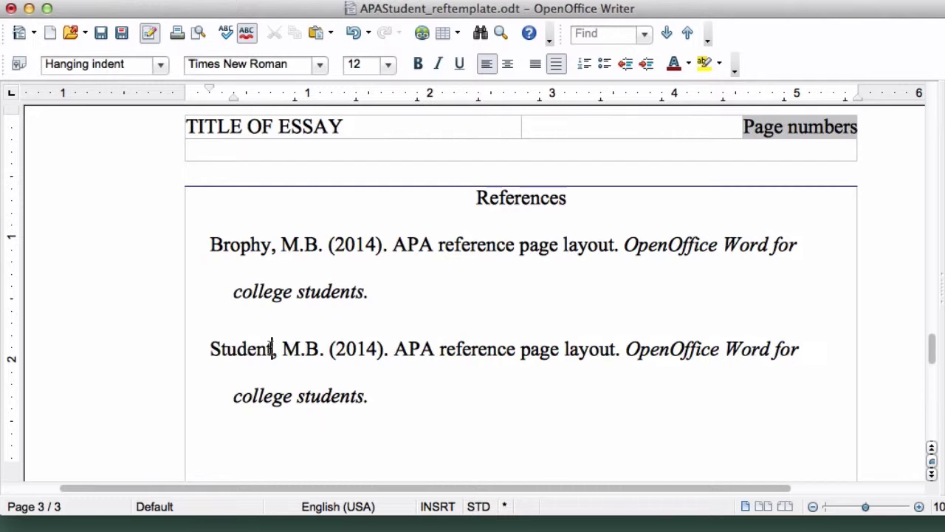
Replace the author's initials in the second reference entry with "J."
left_click(322, 353)
key("BackSpace")
key("BackSpace")
key("BackSpace")
key("BackSpace")
type("J.")
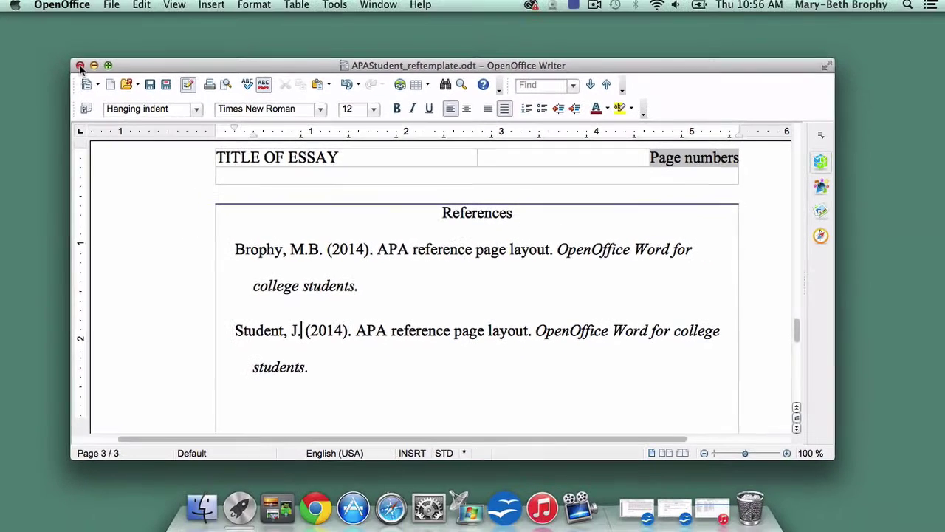
Close APAStudent_reftemplate.odt, discarding its changes, and bring up the minimized APAStudent_hanging_demo.odt
left_click(80, 67)
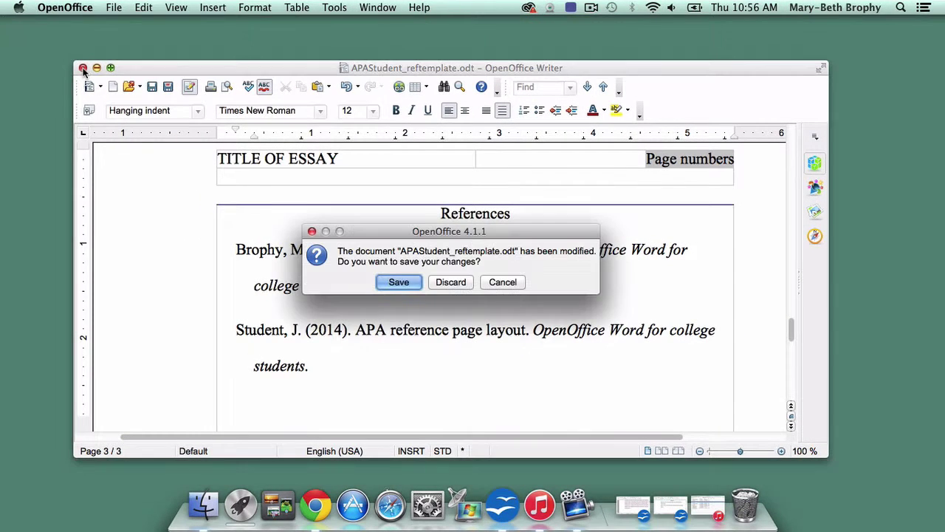
left_click(459, 283)
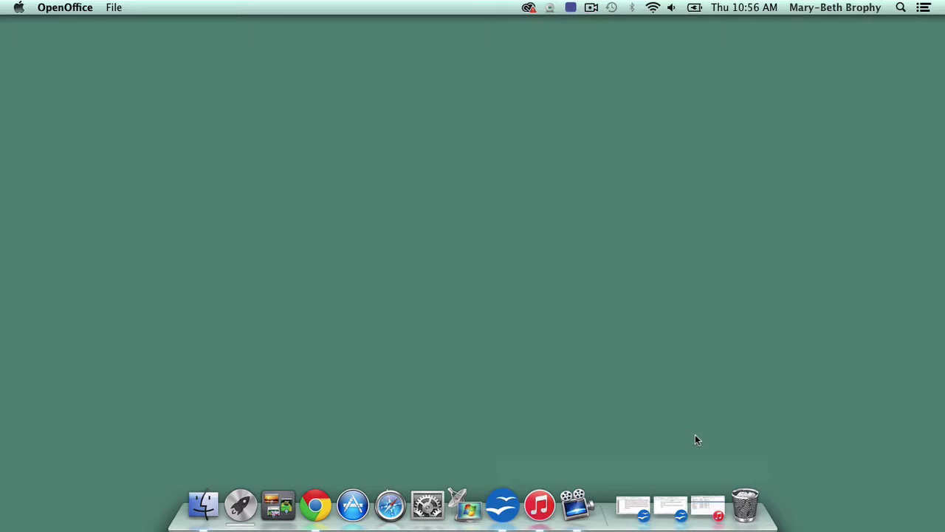
left_click(631, 507)
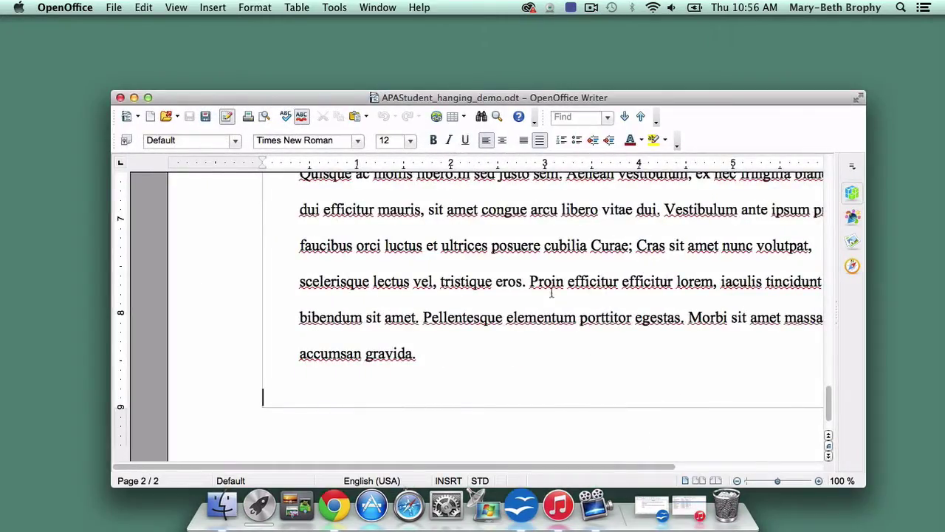
Examine how the paragraphs below "The Title of the Essay" are indented throughout the page
scroll(565, 244, "up", 10)
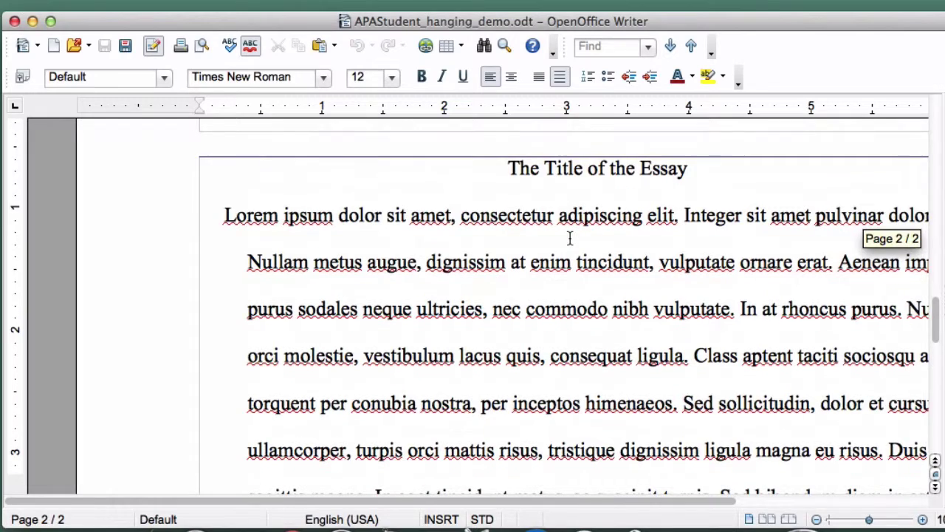
scroll(569, 238, "right", 2)
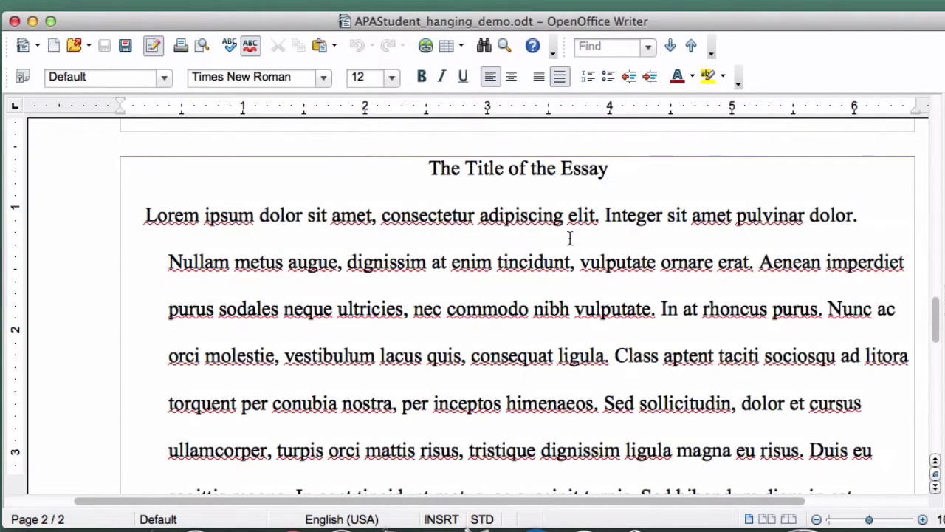
scroll(569, 237, "down", 10)
scroll(570, 238, "down", 3)
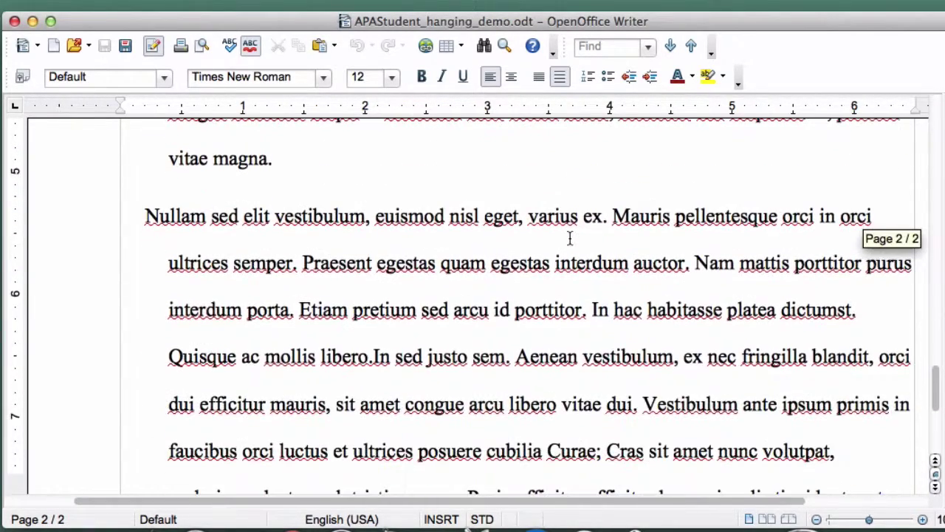
scroll(569, 238, "up", 14)
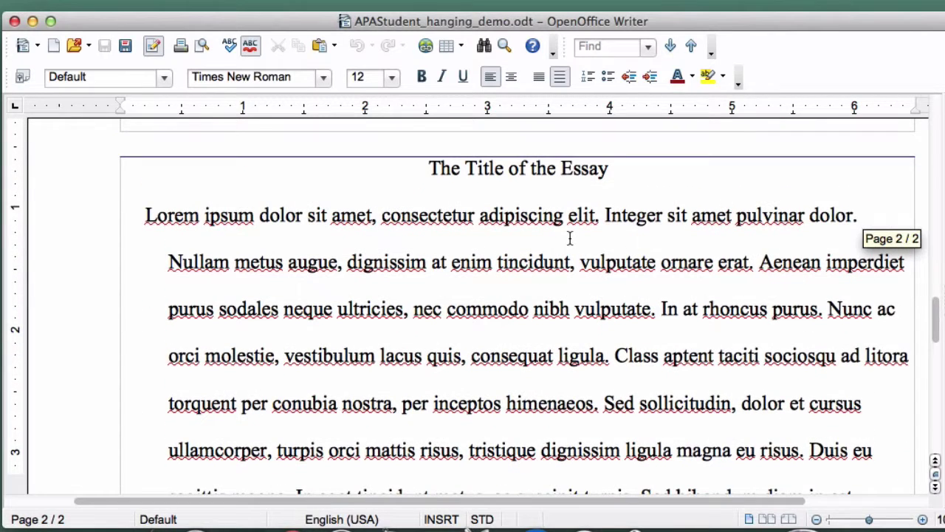
scroll(570, 235, "up", 1)
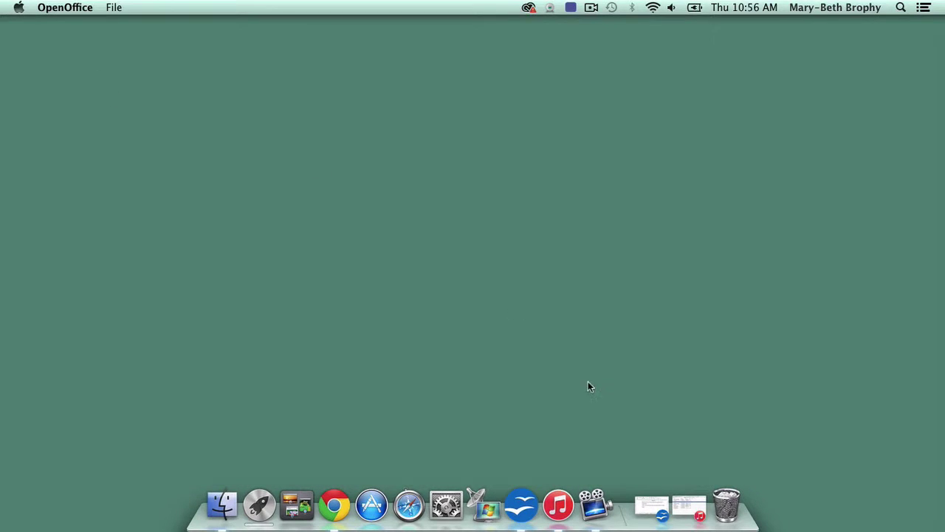
Bring up APAStudent_reftemplate2.odt and apply the Hanging indent paragraph style to both entries below the References heading
left_click(652, 505)
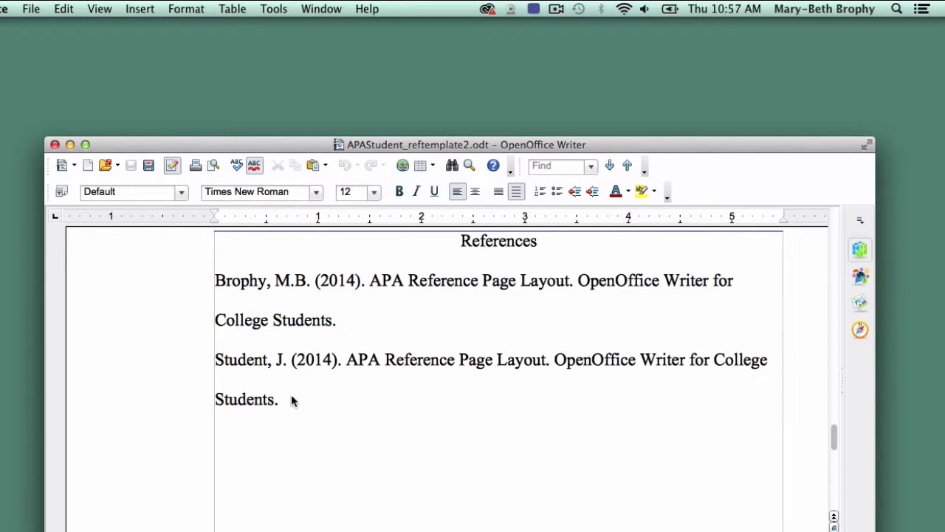
left_click_drag(288, 400, 214, 280)
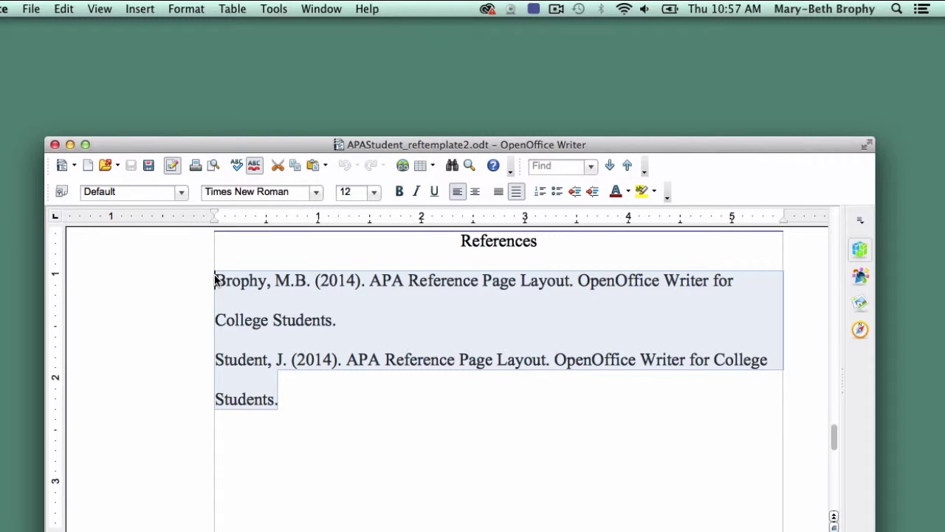
left_click(189, 10)
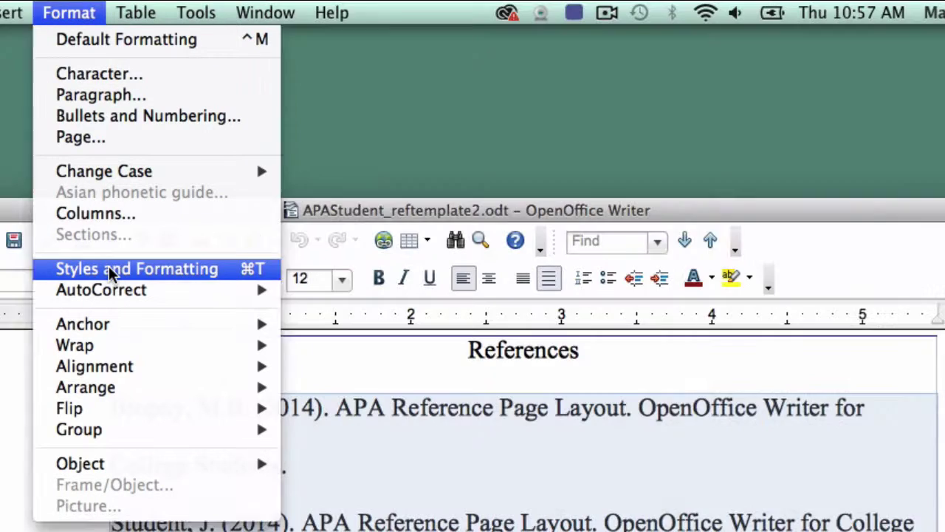
left_click(108, 270)
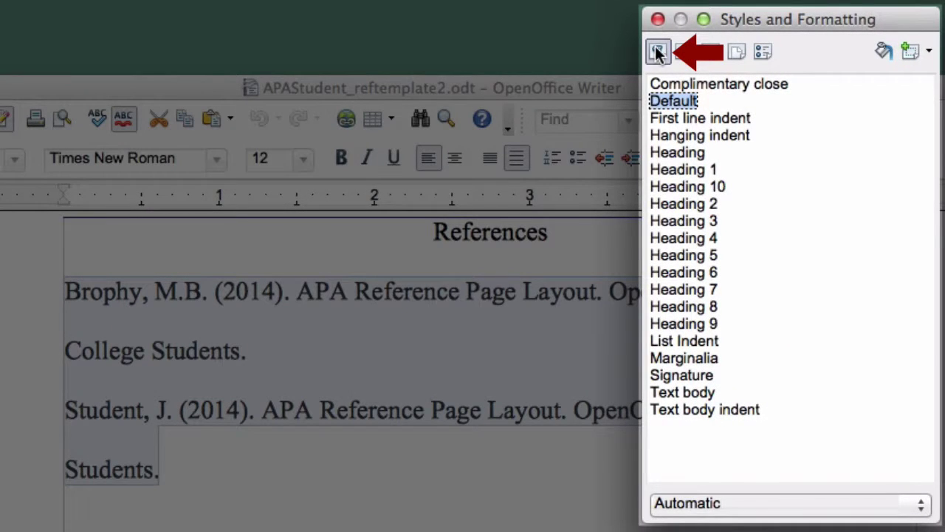
left_click(731, 138)
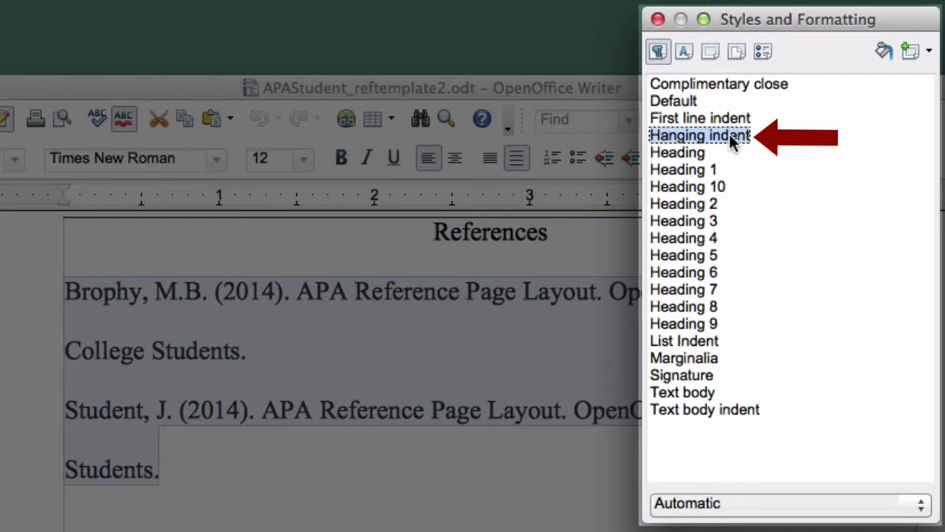
double_click(731, 137)
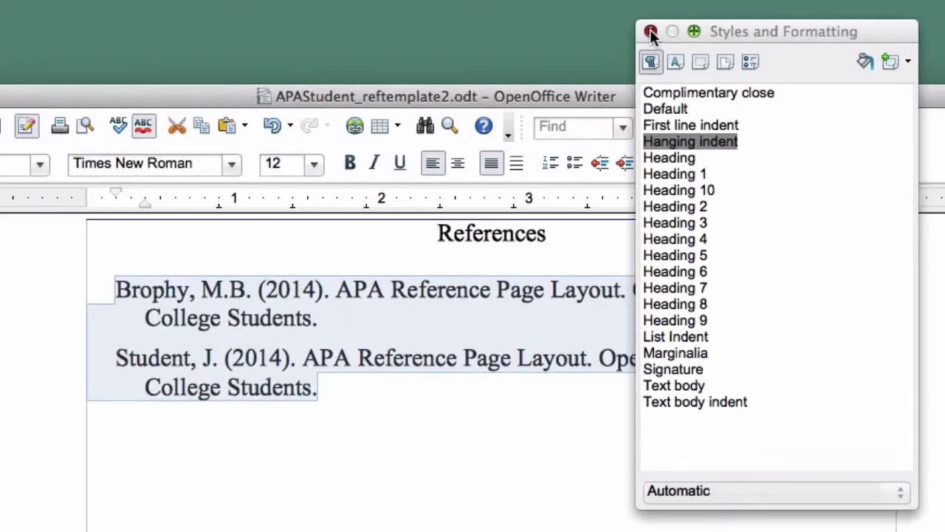
left_click(650, 31)
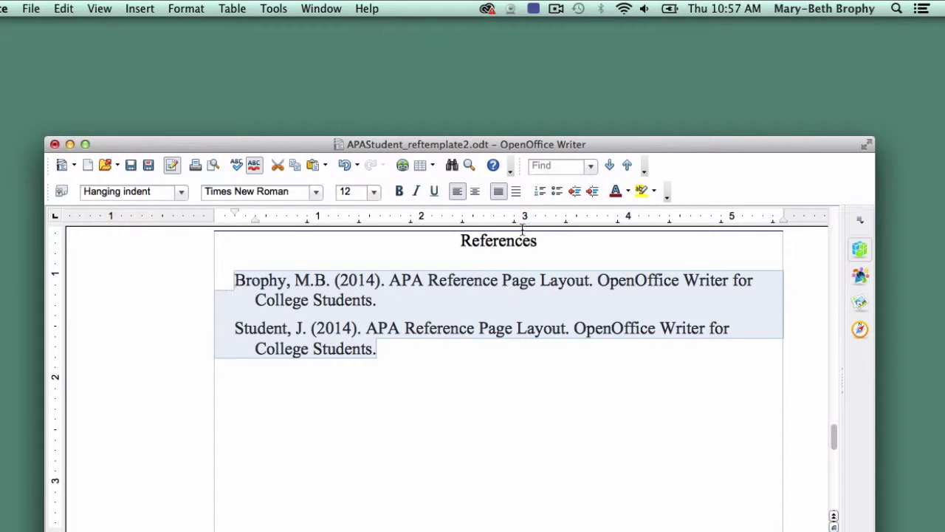
Set both reference entries to double line spacing and check the indentation of the essay text on page 2
left_click(516, 192)
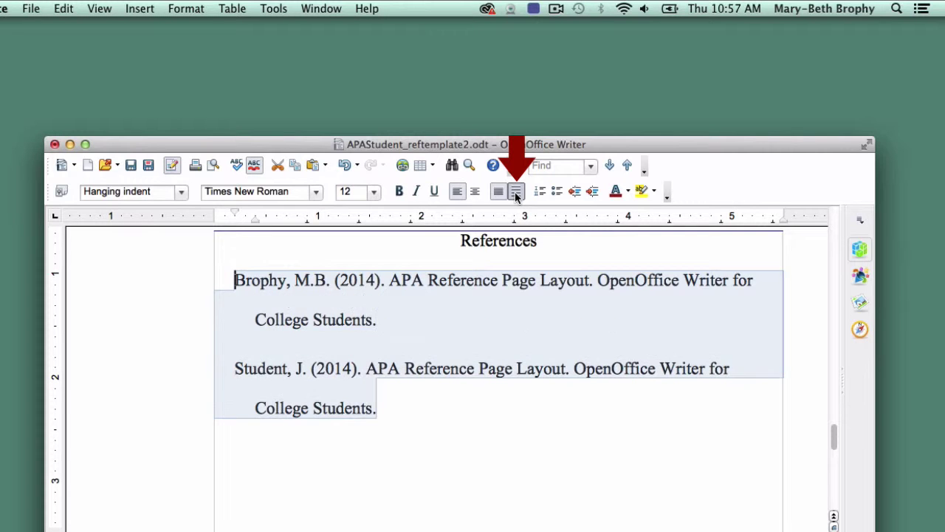
left_click(536, 412)
scroll(536, 412, "up", 5)
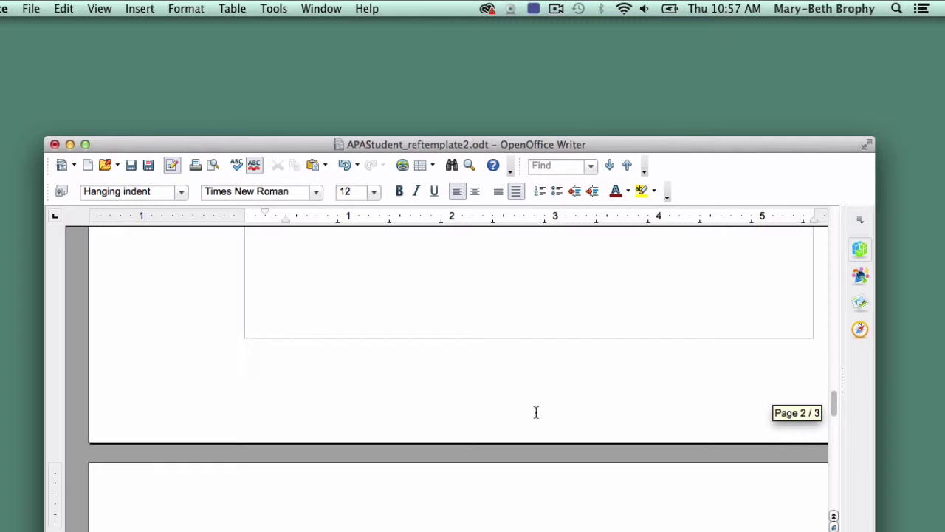
scroll(536, 412, "up", 15)
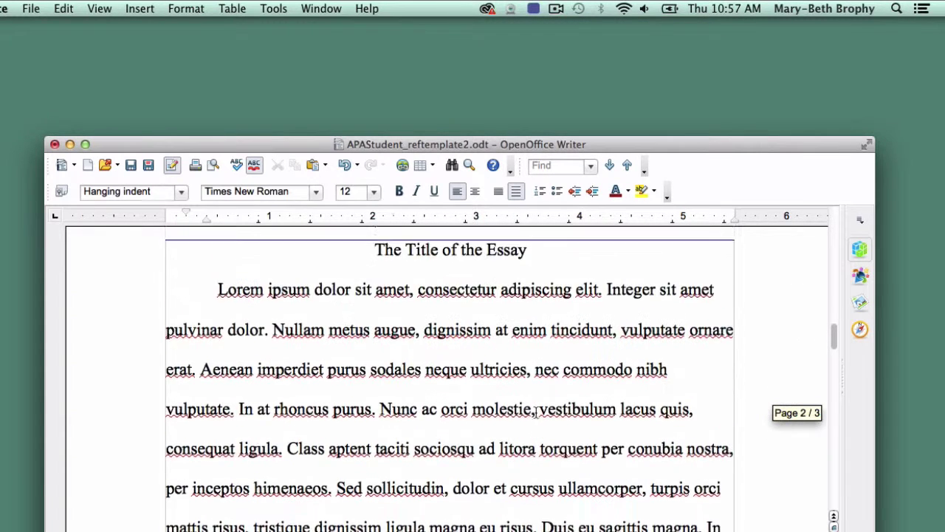
scroll(536, 412, "up", 2)
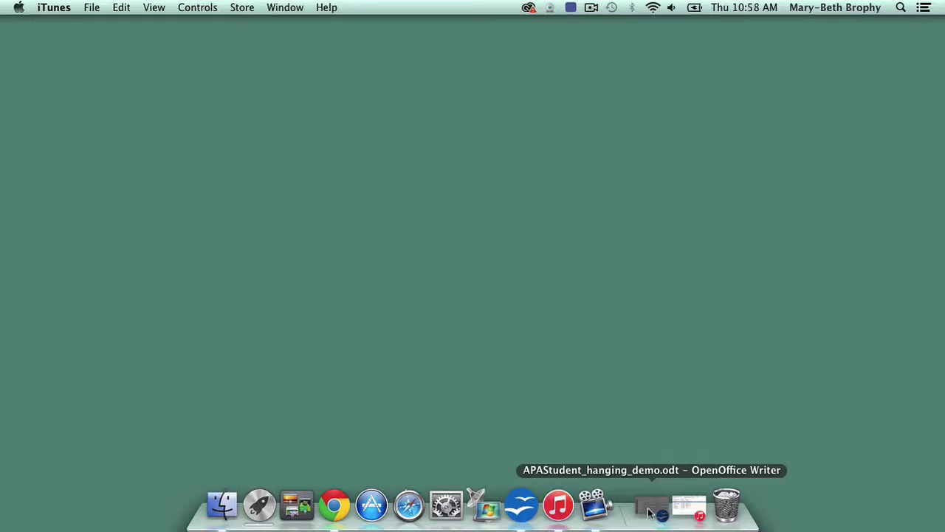
Bring up APAStudent_hanging_demo.odt and apply the Default paragraph style to all body paragraphs below the essay title
left_click(653, 508)
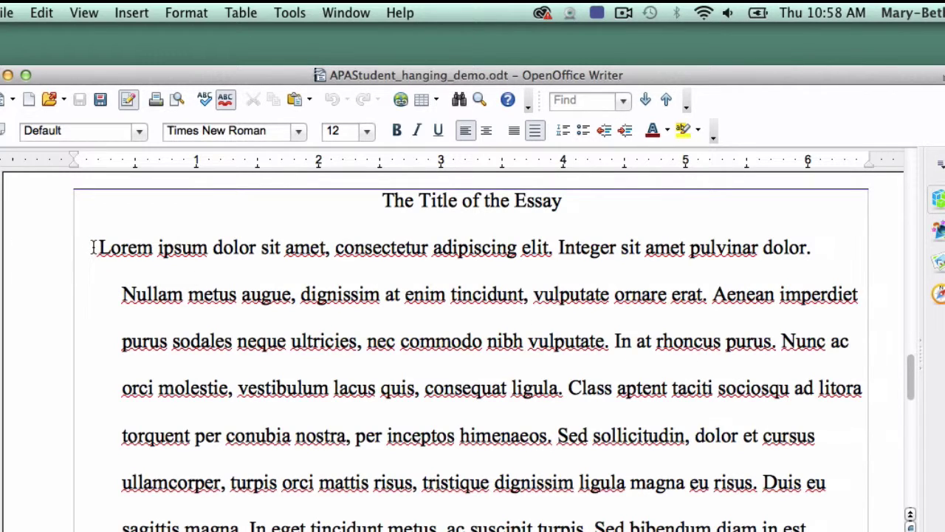
left_click_drag(99, 248, 74, 485)
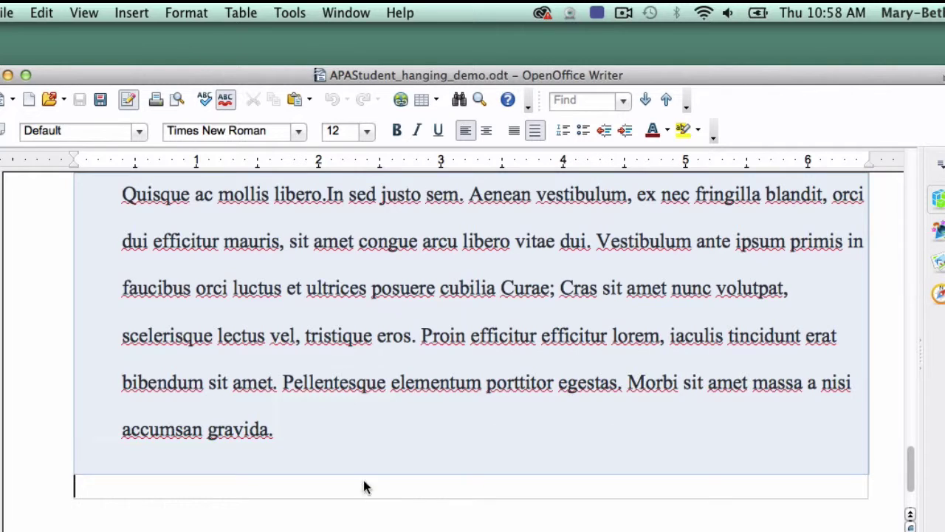
left_click(292, 424, "shift")
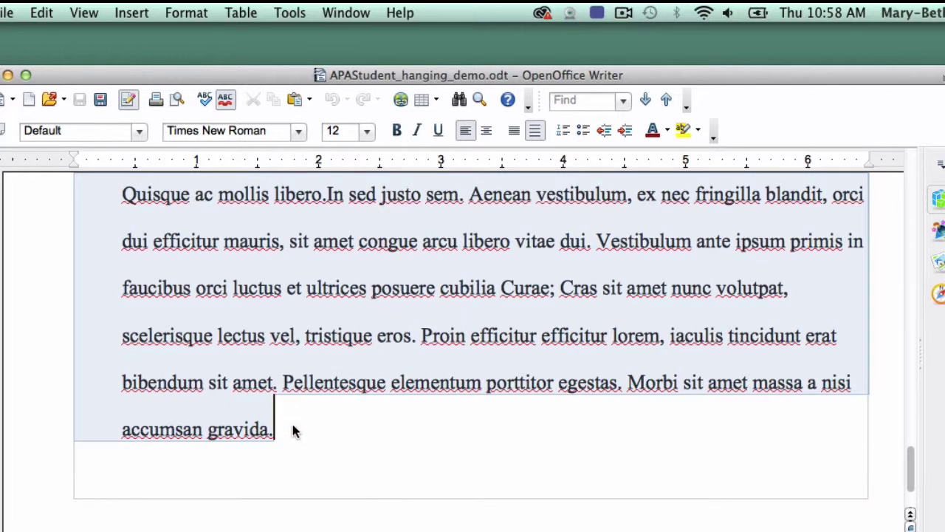
left_click(187, 12)
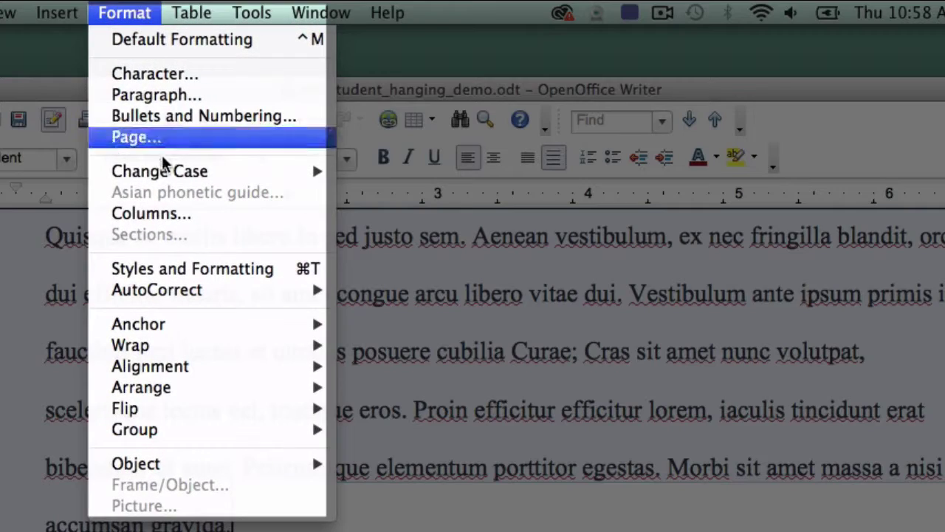
left_click(194, 268)
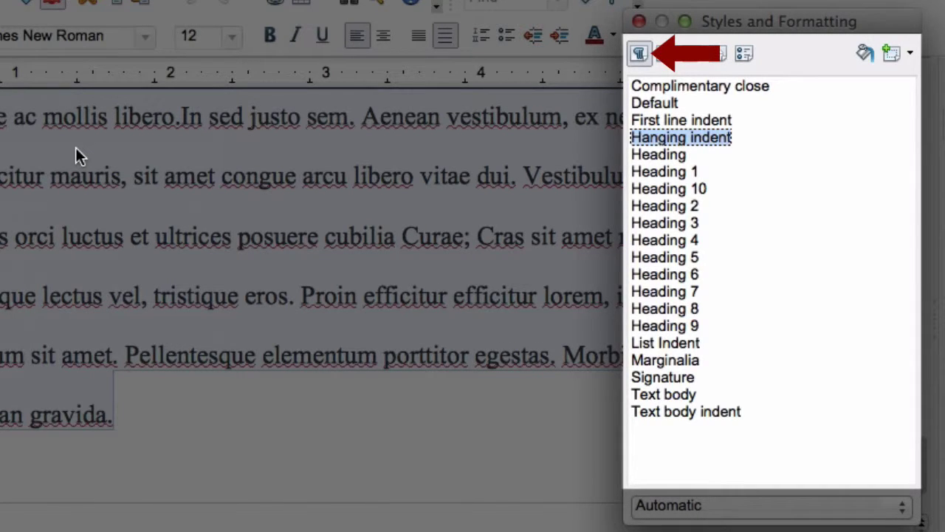
double_click(643, 103)
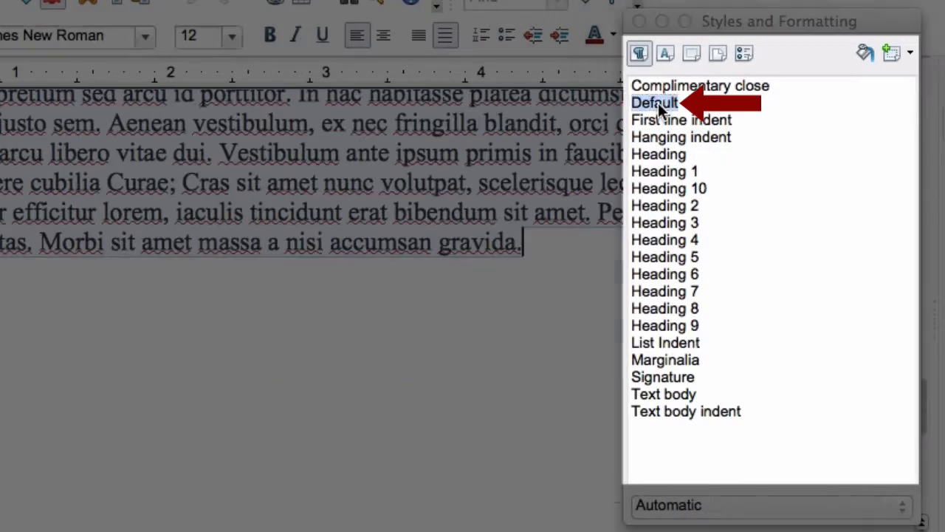
left_click(639, 21)
Set the selected essay body paragraphs to double line spacing
scroll(561, 185, "up", 3)
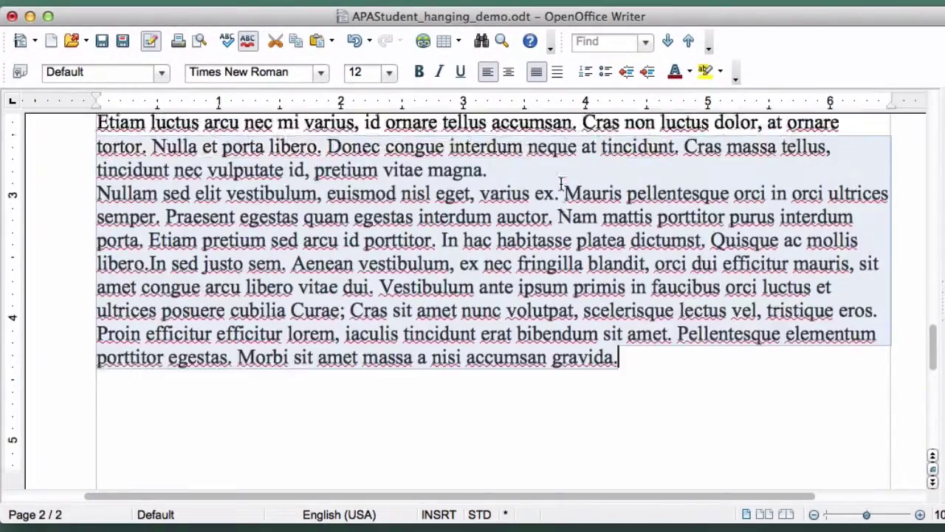
scroll(561, 183, "up", 5)
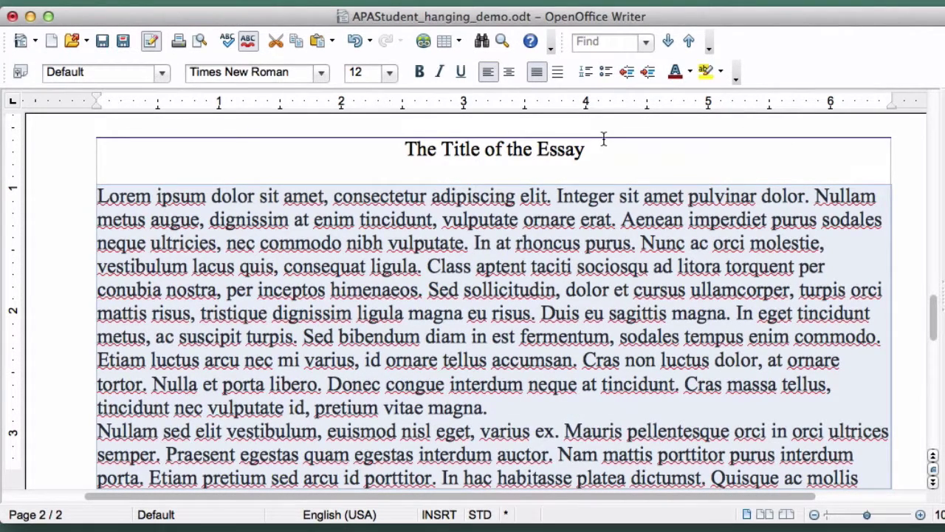
left_click(559, 76)
Indent the first lines of the "Lorem ipsum" and "Nullam sed elit" paragraphs with one tab each
scroll(423, 251, "up", 6)
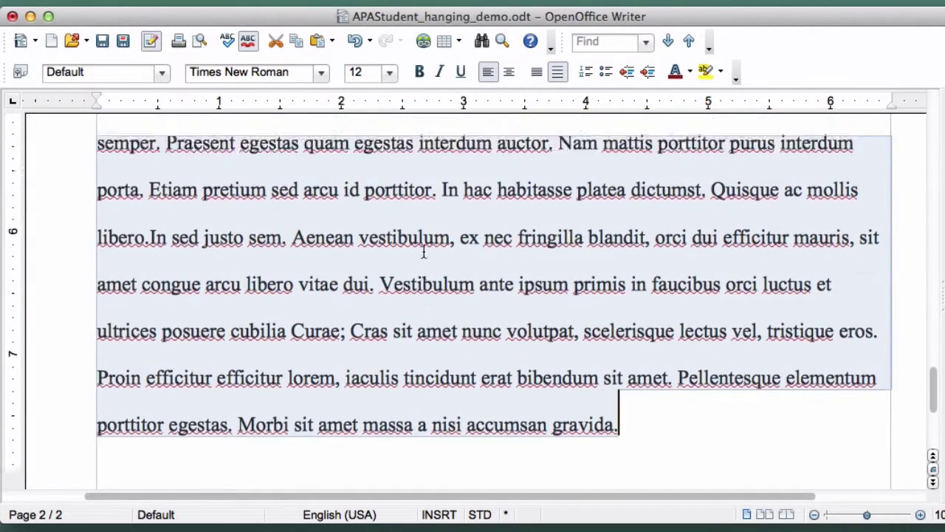
scroll(424, 252, "up", 10)
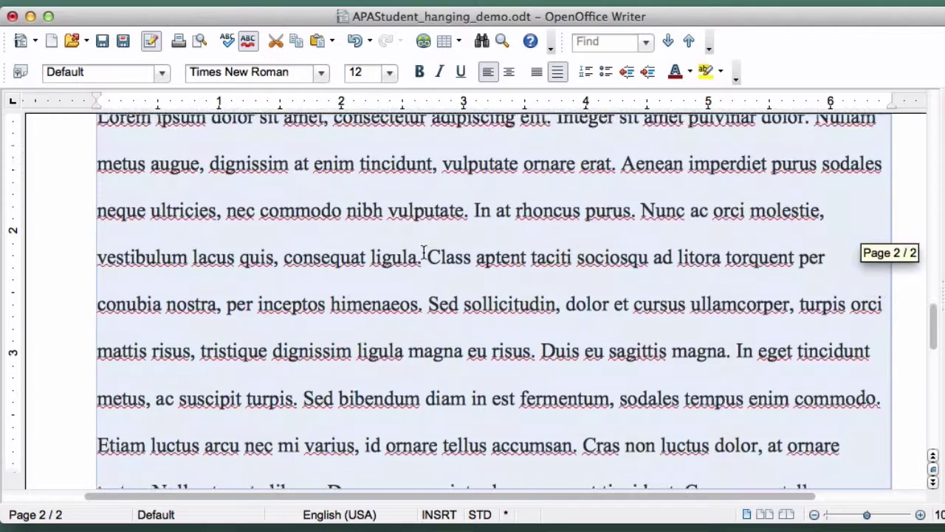
scroll(424, 251, "up", 1)
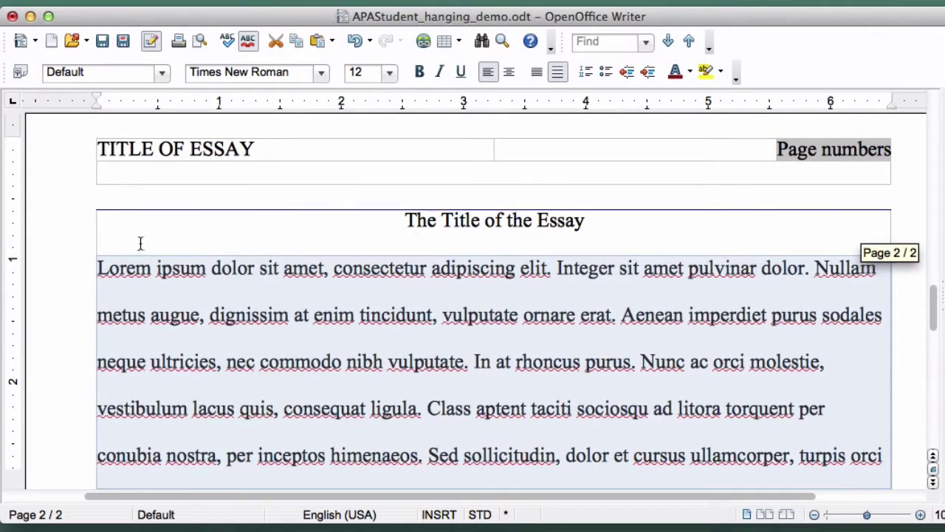
left_click(99, 267)
key("Tab")
scroll(310, 367, "down", 9)
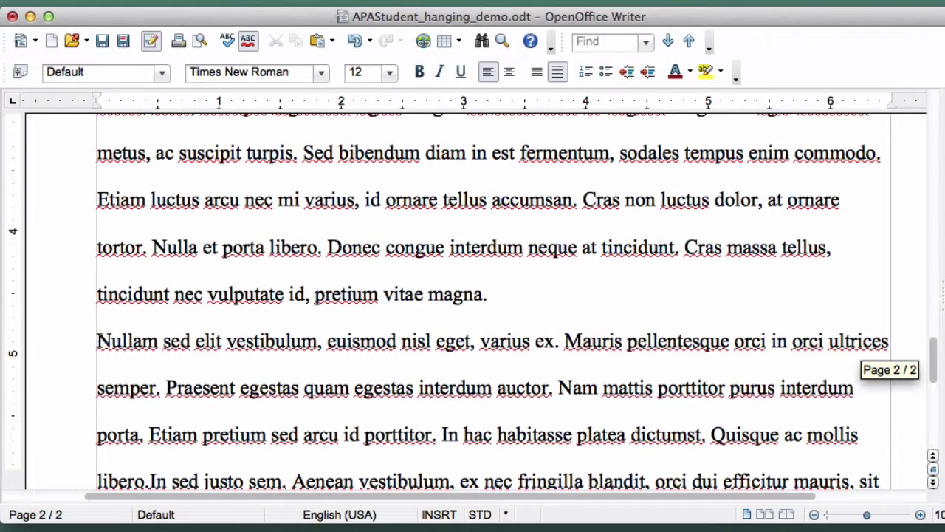
left_click(97, 340)
key("Tab")
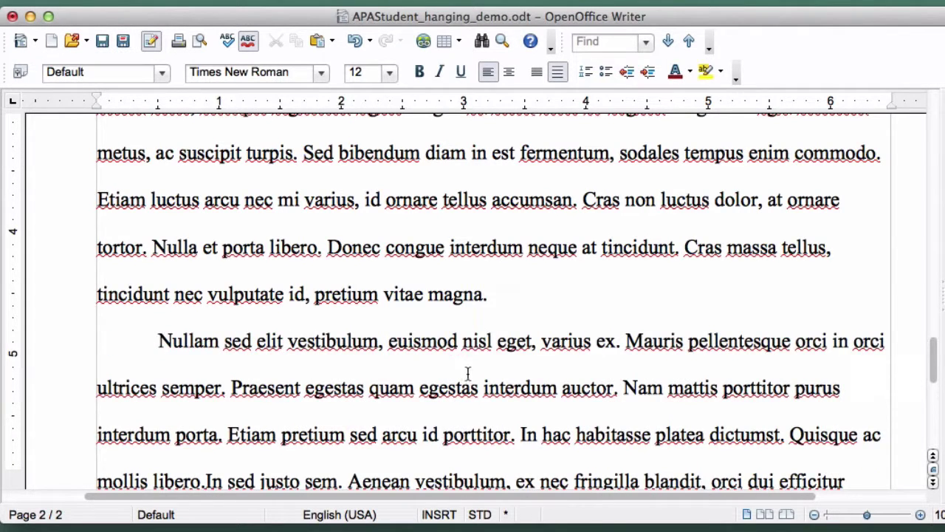